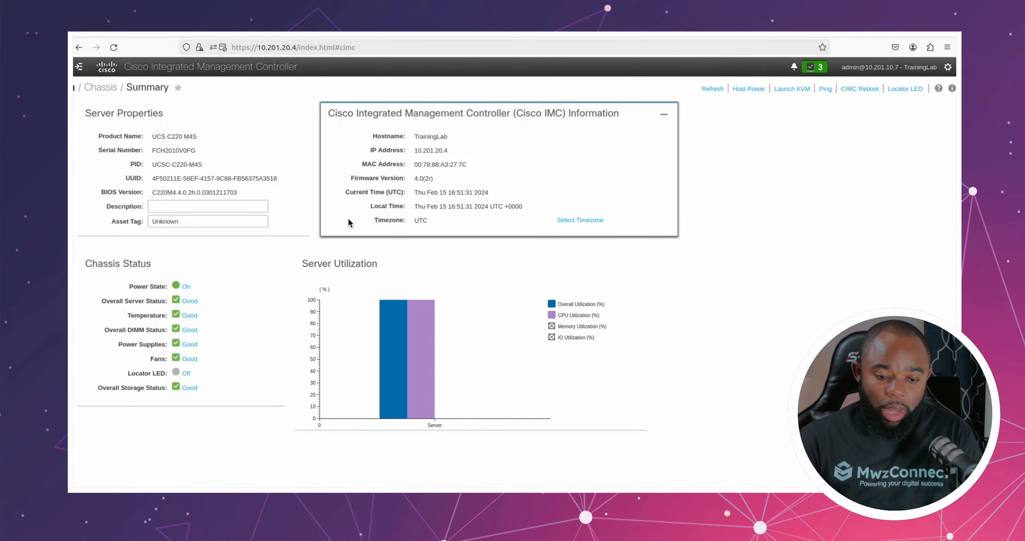
# Step: Open the Cisco 12G SAS Modular Raid Controller storage page and review its physical drives
pyautogui.click(79, 71)
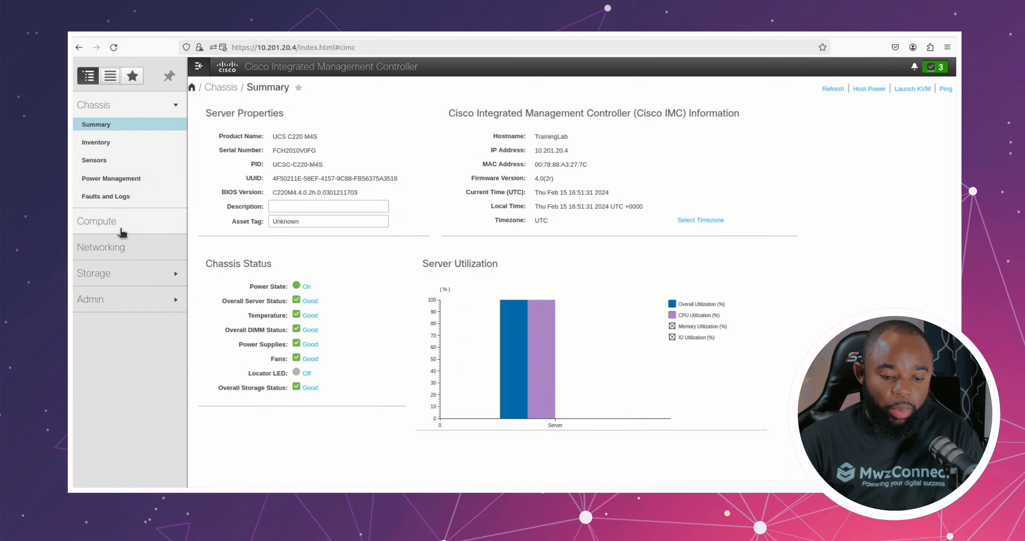
pyautogui.click(122, 273)
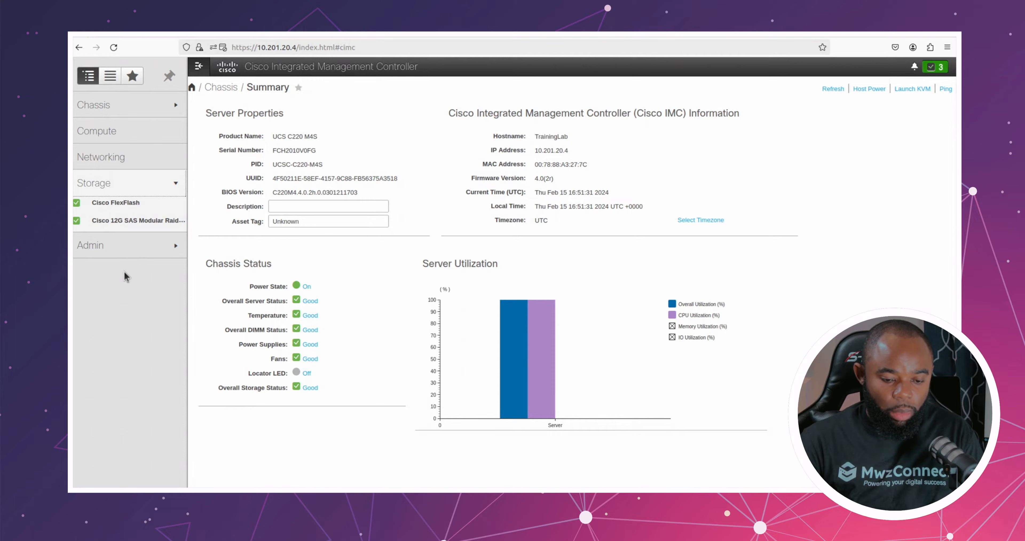
pyautogui.click(115, 221)
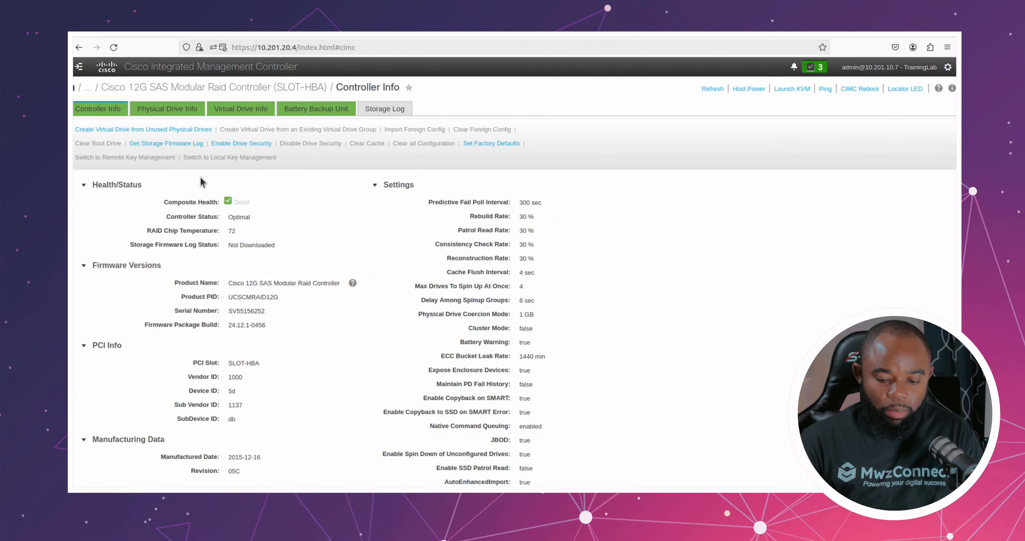
pyautogui.click(174, 115)
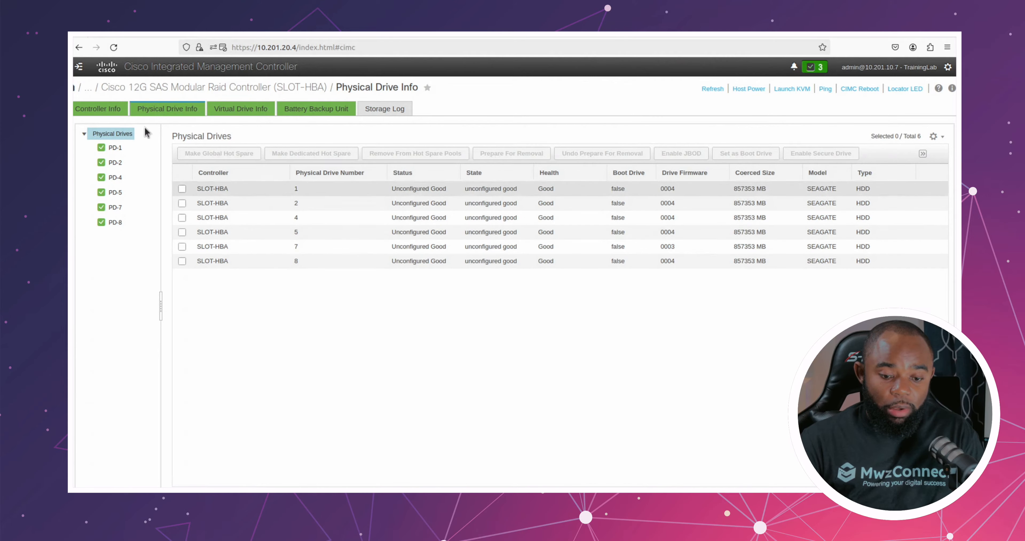
# Step: Start creating a virtual drive from unused physical drives on the RAID controller, with RAID level 1
pyautogui.click(100, 113)
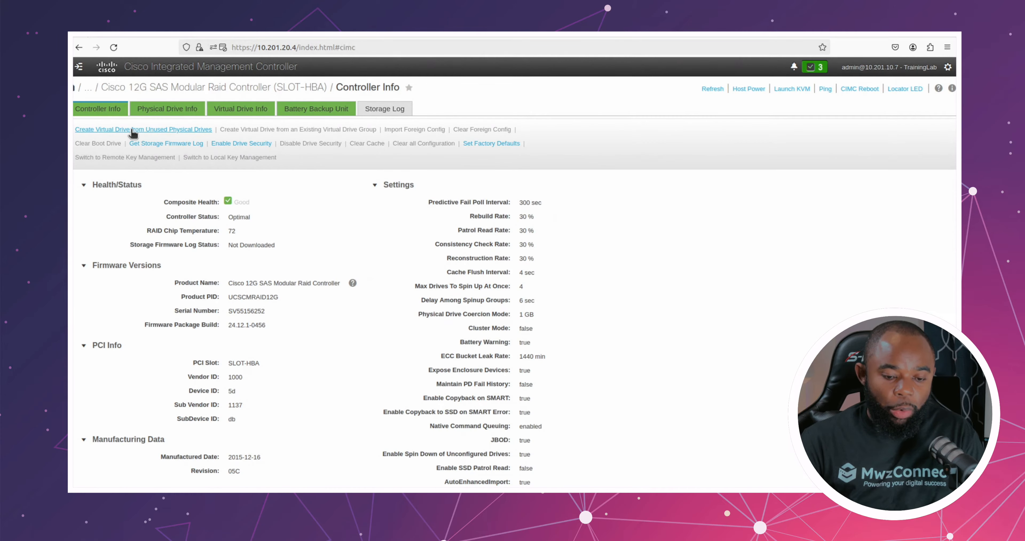
pyautogui.click(132, 130)
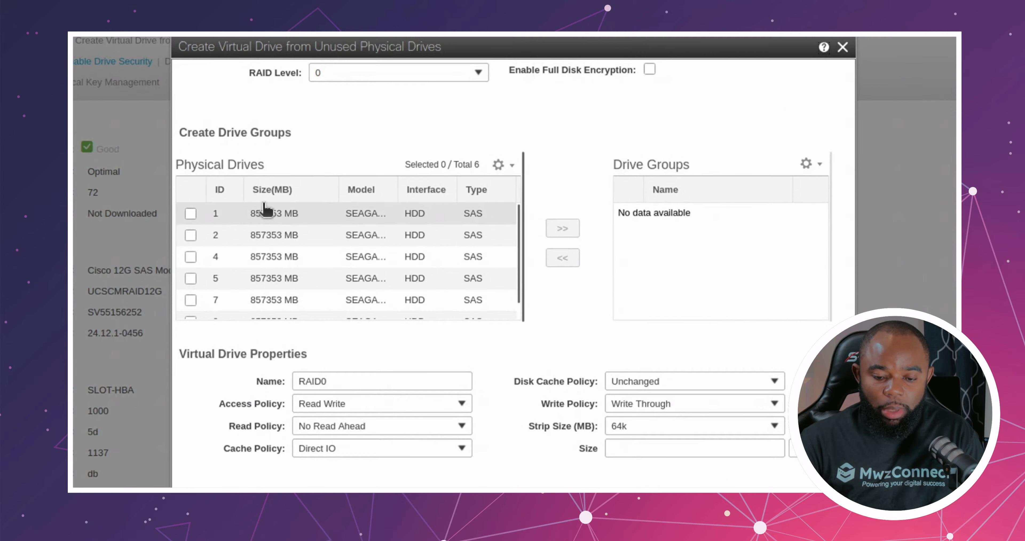
pyautogui.click(478, 72)
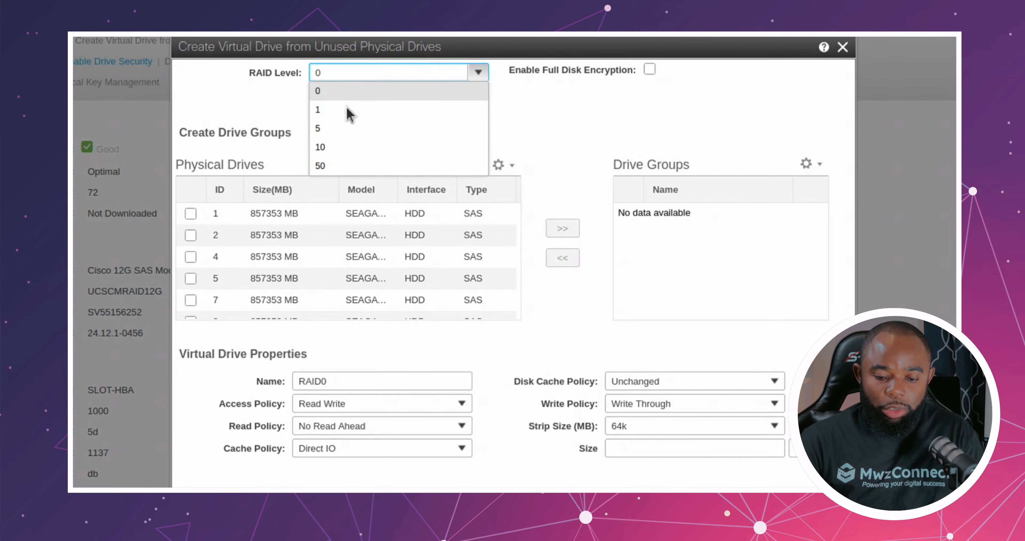
pyautogui.click(325, 115)
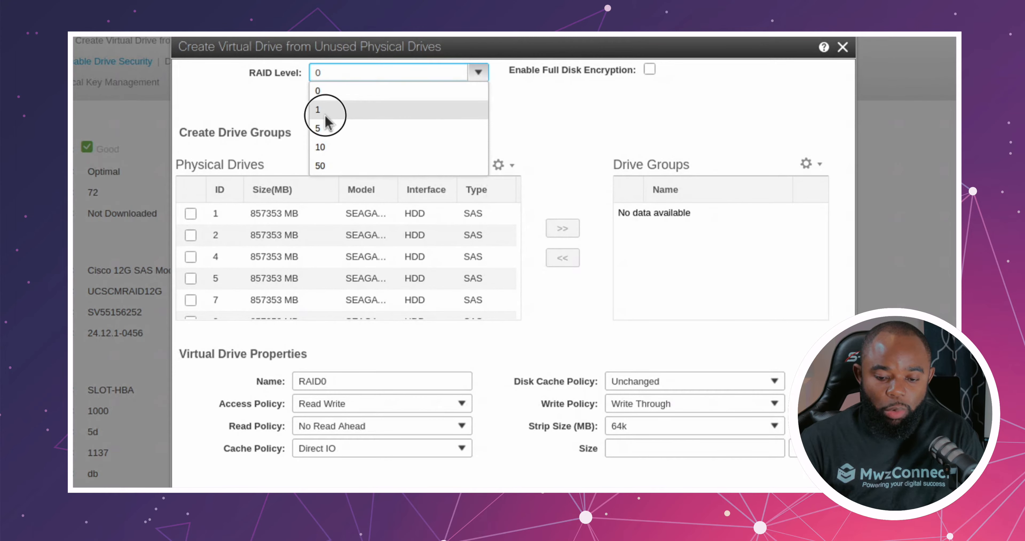
# Step: Put physical drives 1 and 2 into a drive group, create the virtual drive and check the controller's virtual drive list
pyautogui.click(191, 214)
pyautogui.click(189, 236)
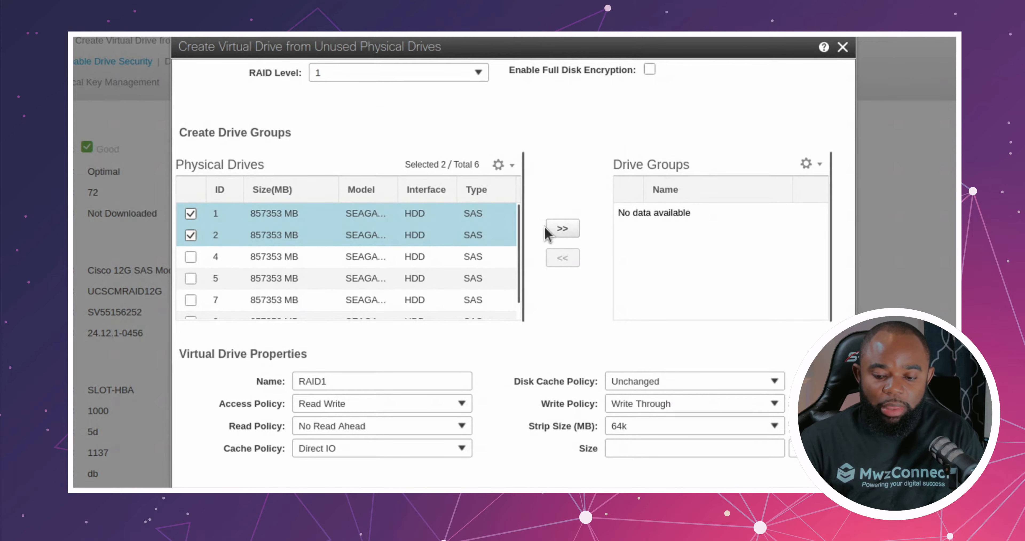
pyautogui.click(556, 229)
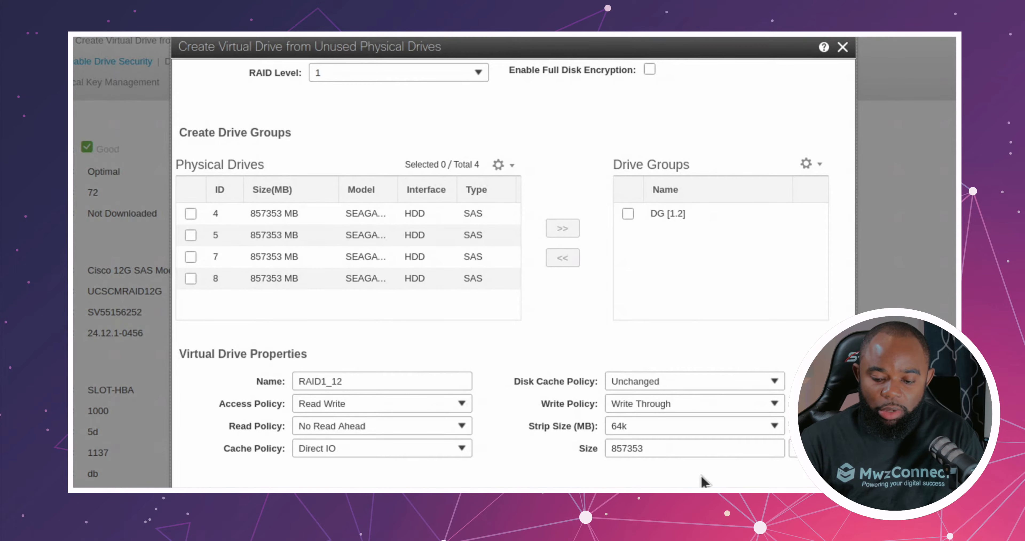
pyautogui.click(676, 428)
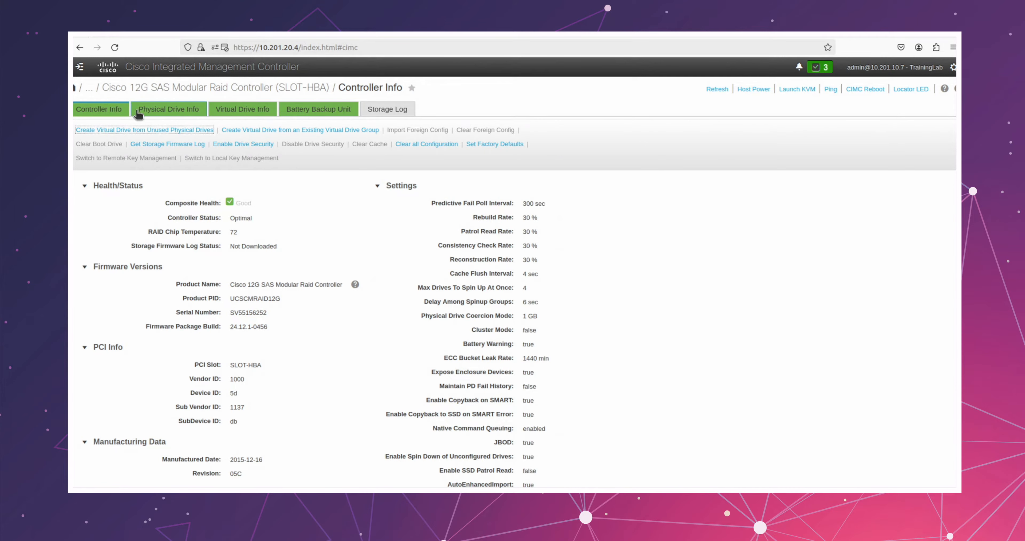
pyautogui.click(241, 112)
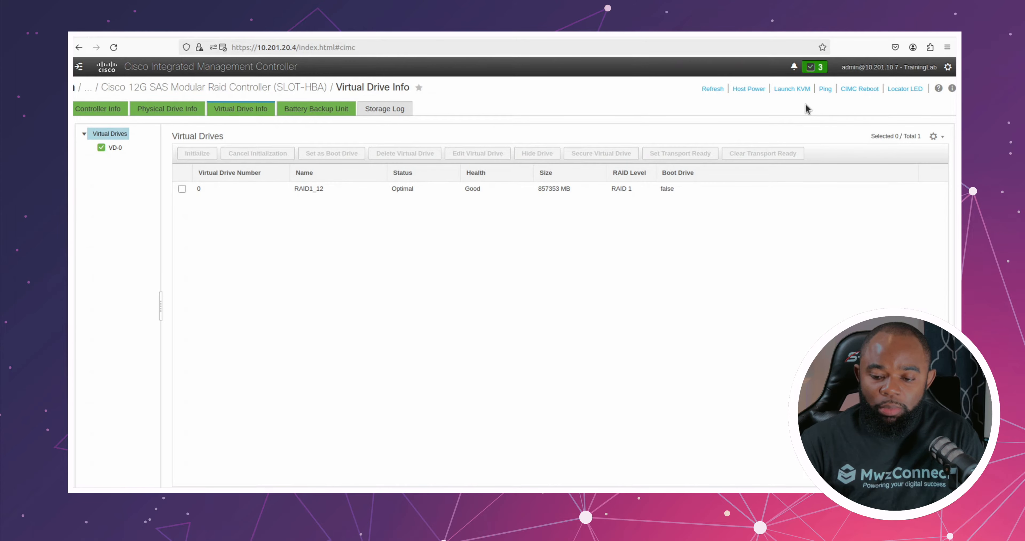
# Step: Launch the HTML based KVM console and continue from the server certificate page to the KVM viewer
pyautogui.click(786, 91)
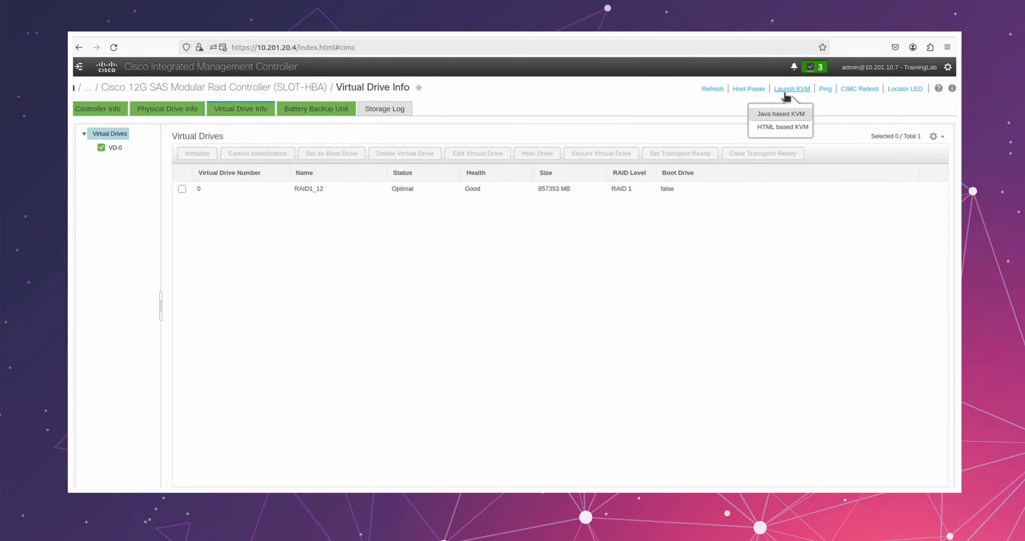
pyautogui.click(785, 128)
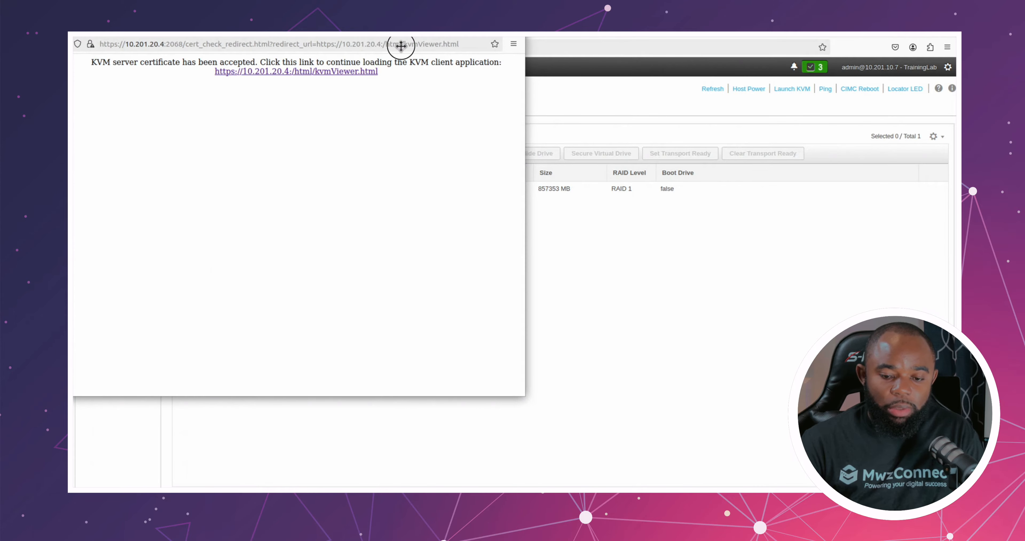
pyautogui.moveTo(402, 47); pyautogui.dragTo(584, 100)
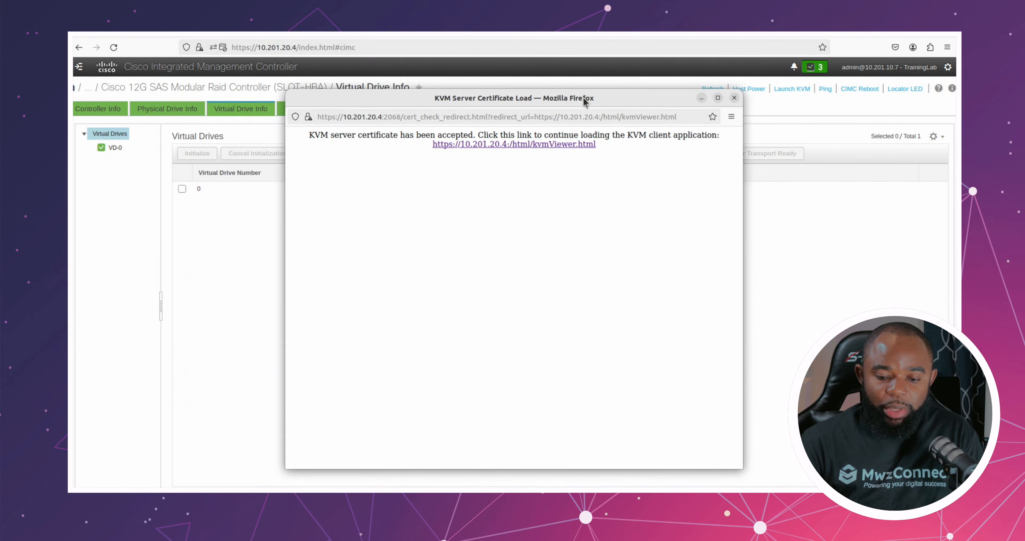
pyautogui.click(473, 145)
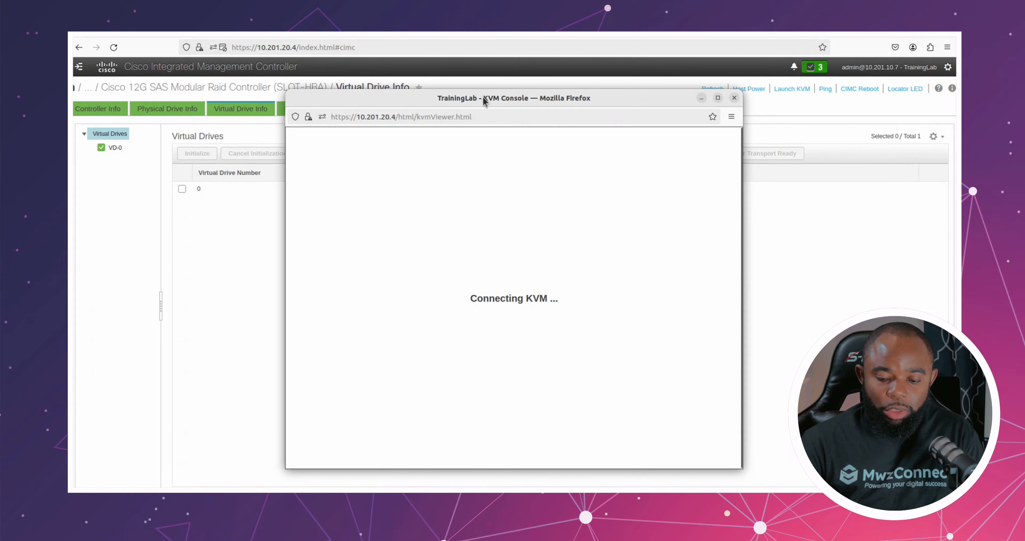
pyautogui.moveTo(486, 98); pyautogui.dragTo(485, 83)
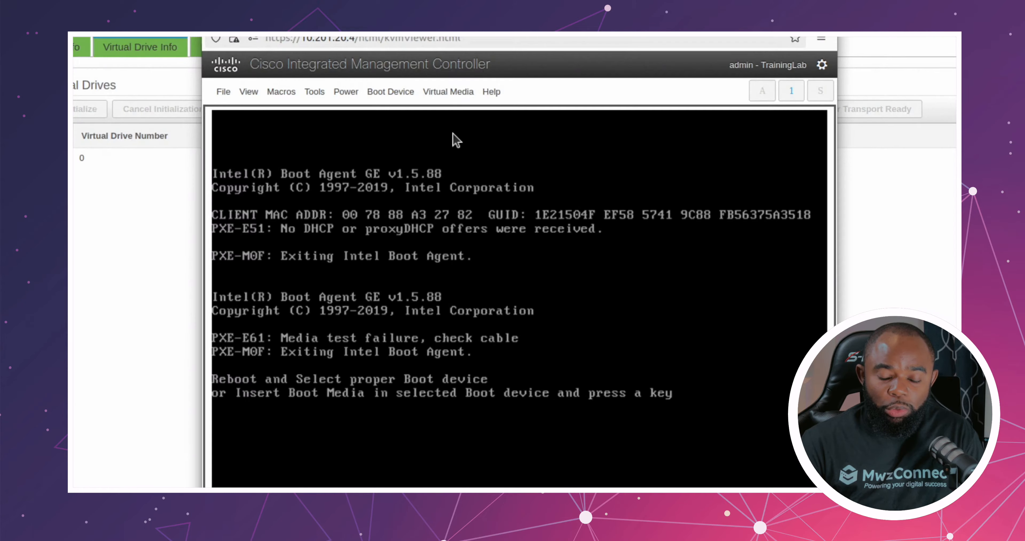
# Step: Activate virtual devices, map VMware-VMvisor-Installer-8.0U1-21495797.x86_64.iso from the Desktop folder as the virtual CD/DVD, and check the mapping
pyautogui.click(448, 94)
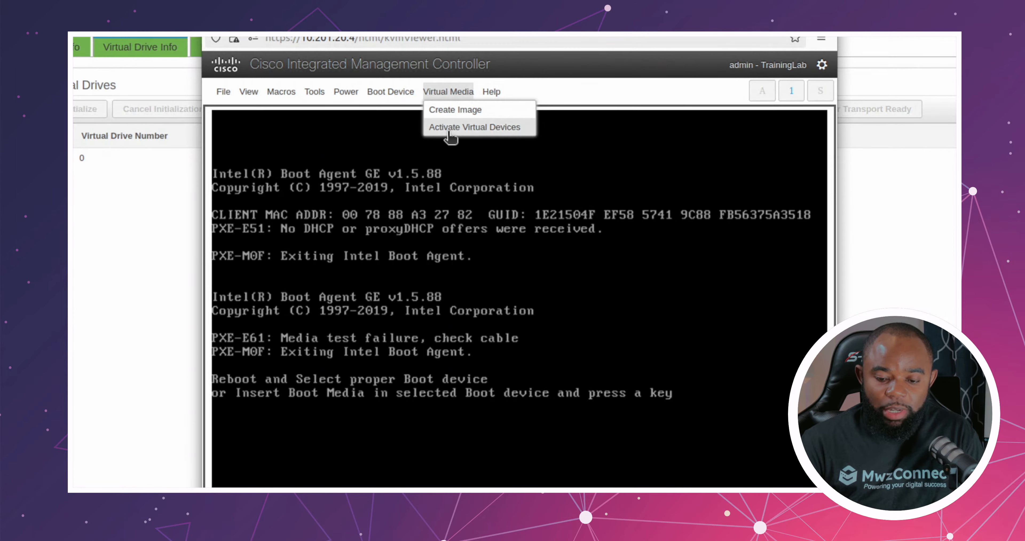
pyautogui.click(464, 128)
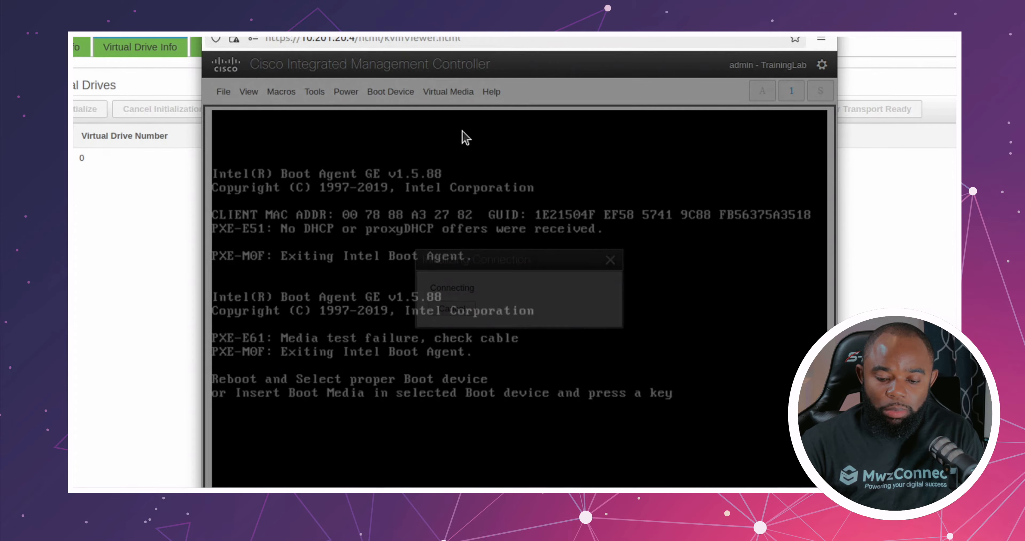
pyautogui.click(441, 94)
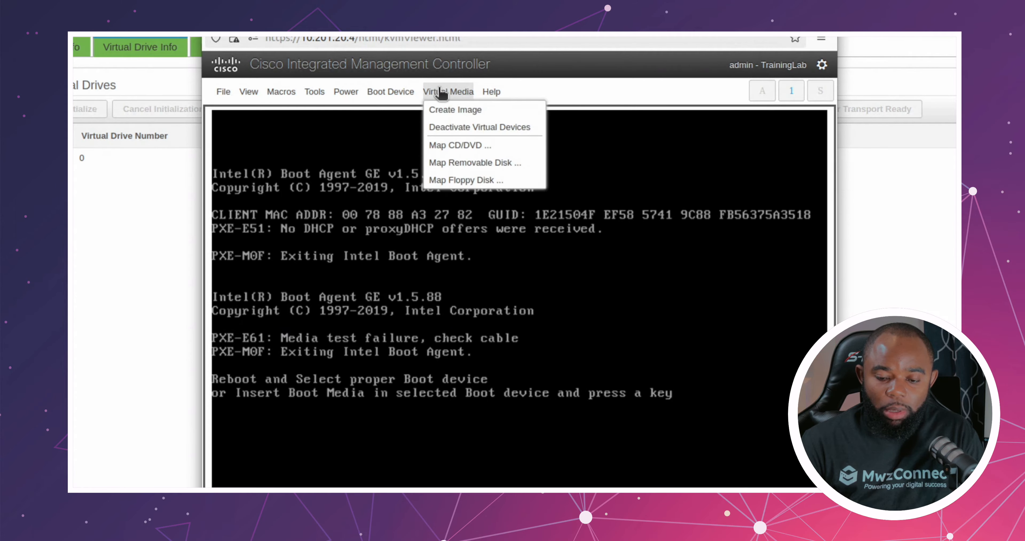
pyautogui.click(481, 147)
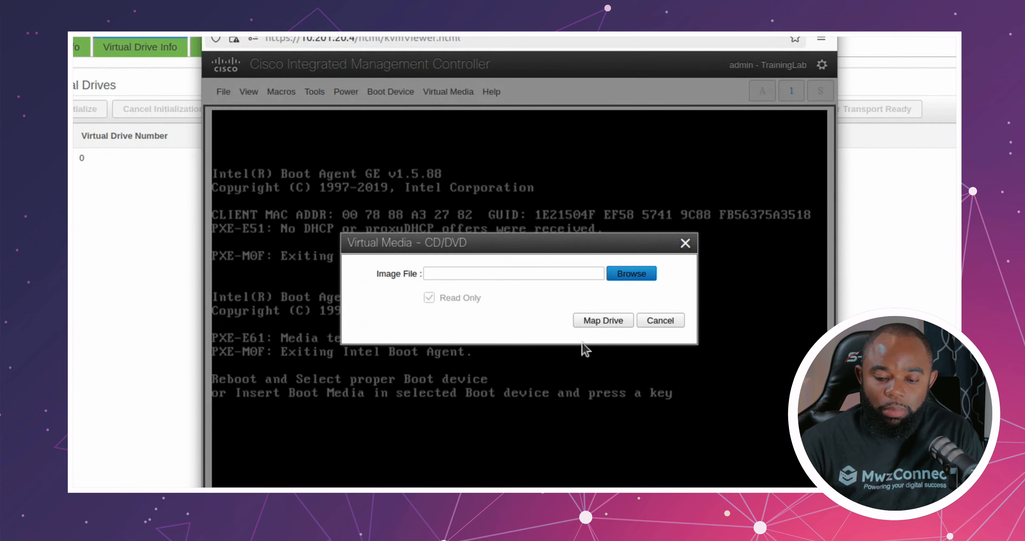
pyautogui.click(637, 275)
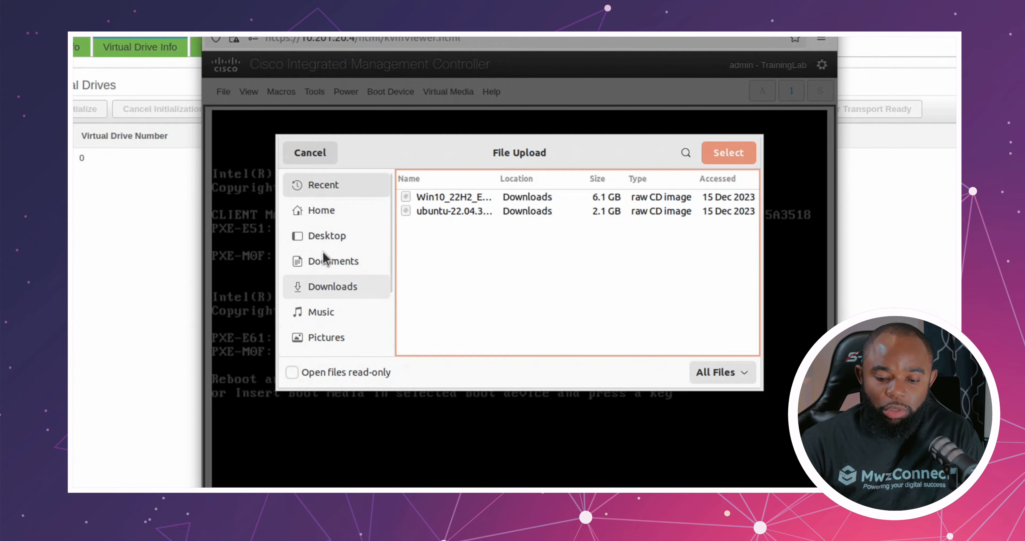
pyautogui.click(331, 239)
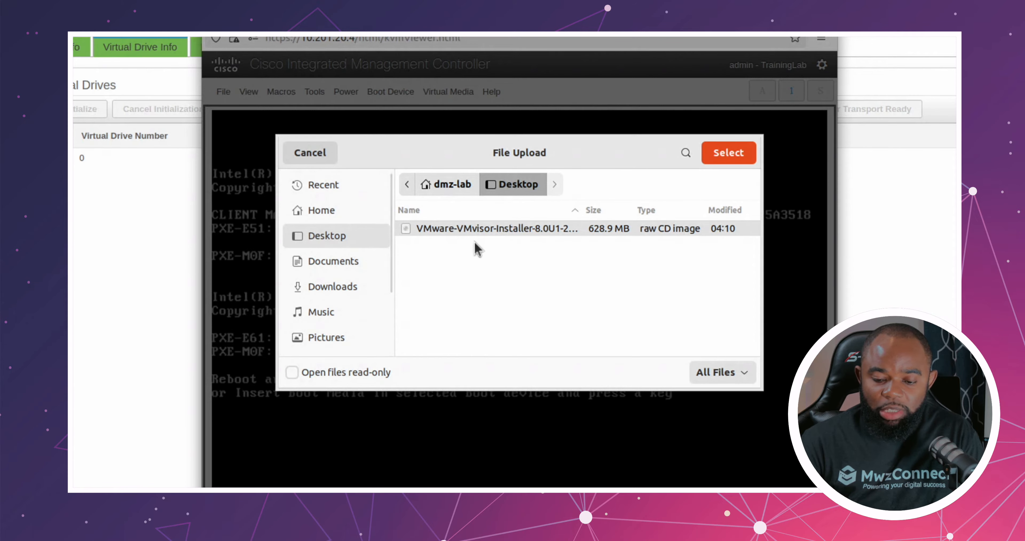
pyautogui.click(468, 227)
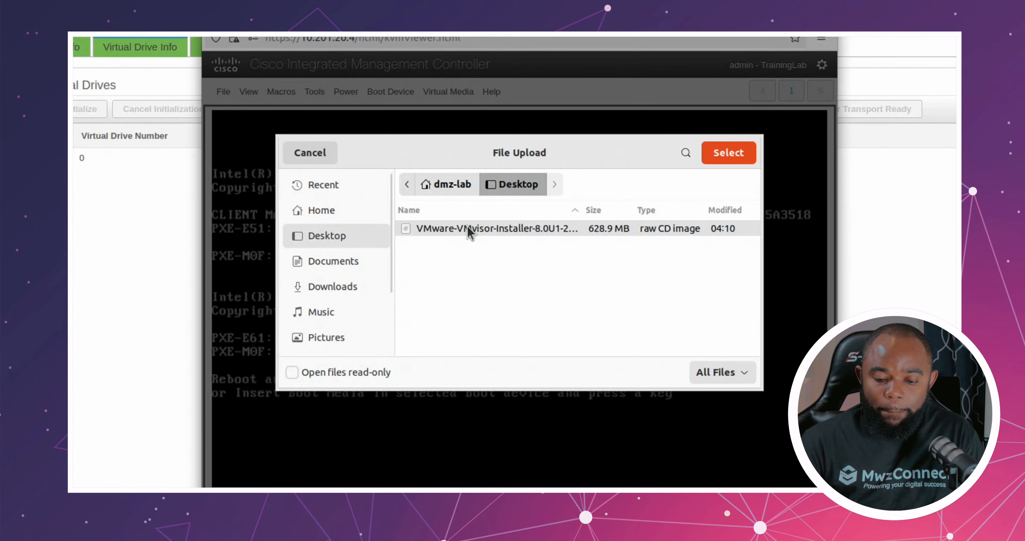
pyautogui.click(730, 157)
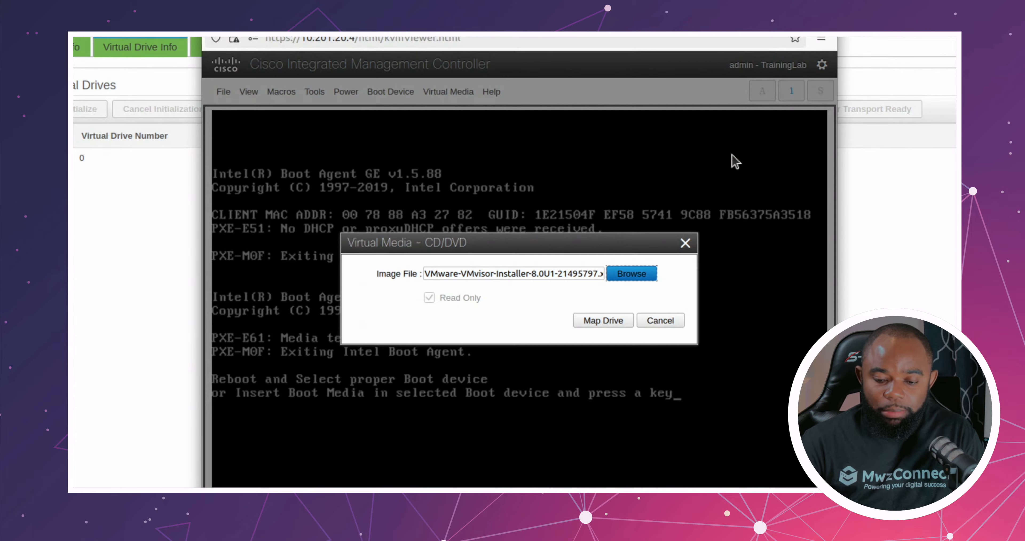
pyautogui.click(611, 325)
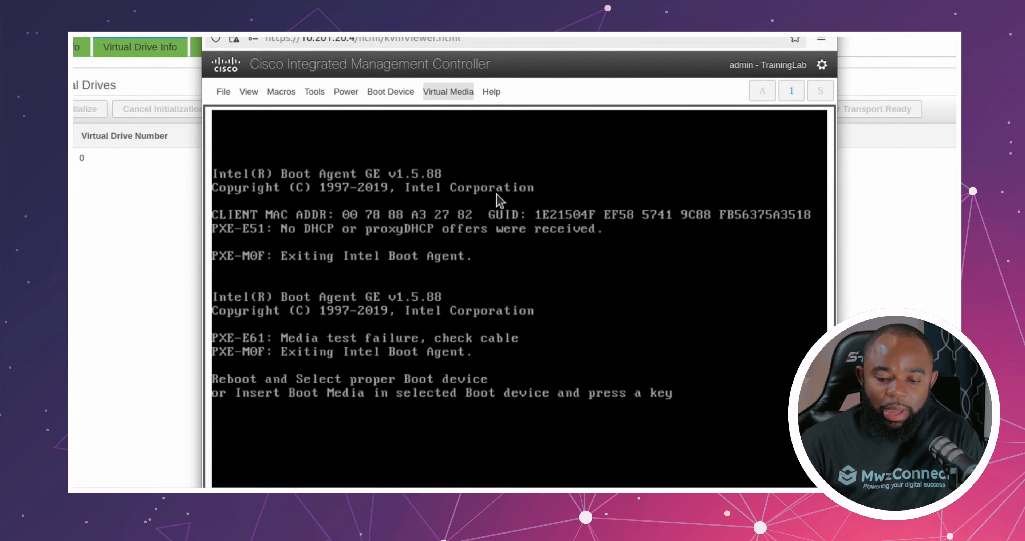
pyautogui.click(449, 93)
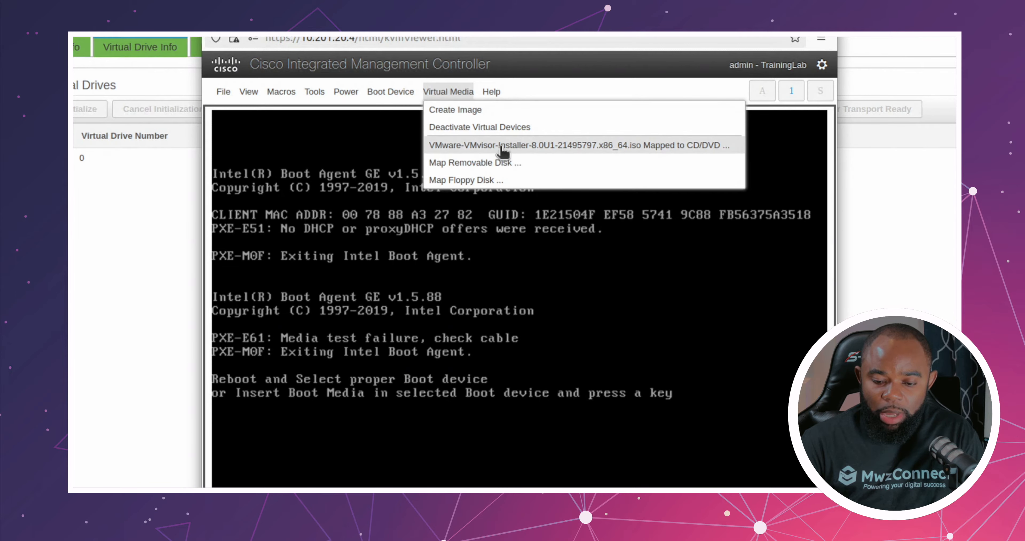
pyautogui.click(346, 133)
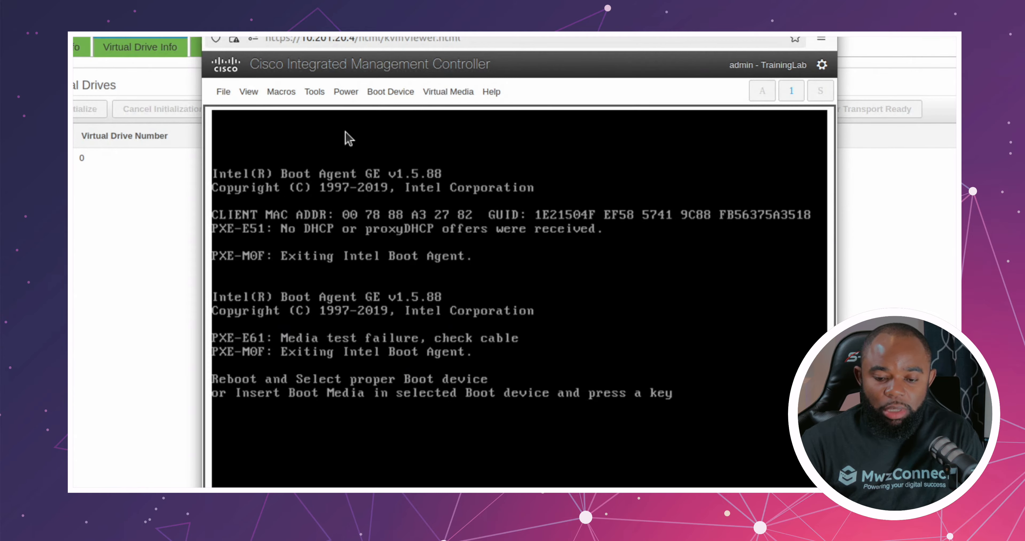
# Step: Power cycle the server with a cold boot and confirm the server control action
pyautogui.click(346, 93)
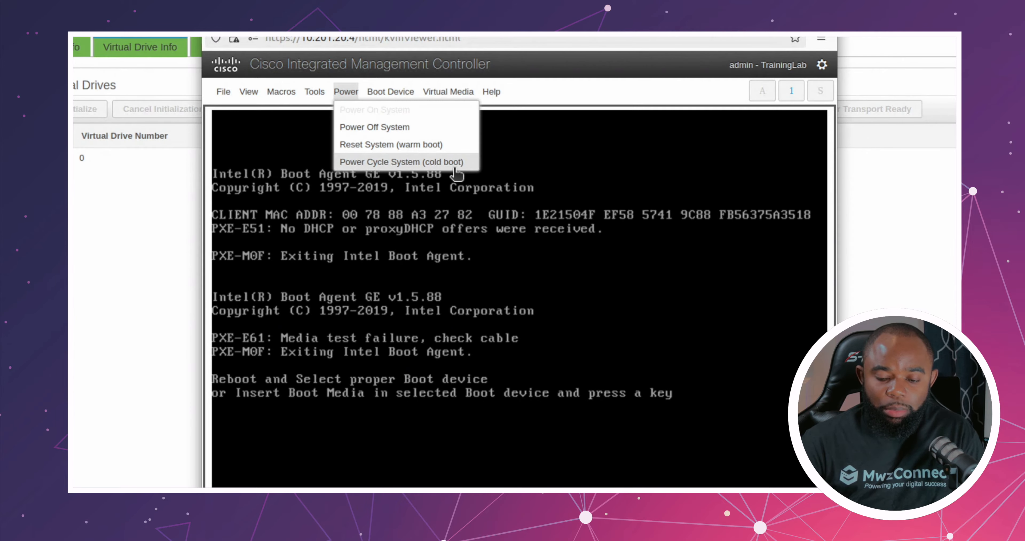
pyautogui.click(408, 163)
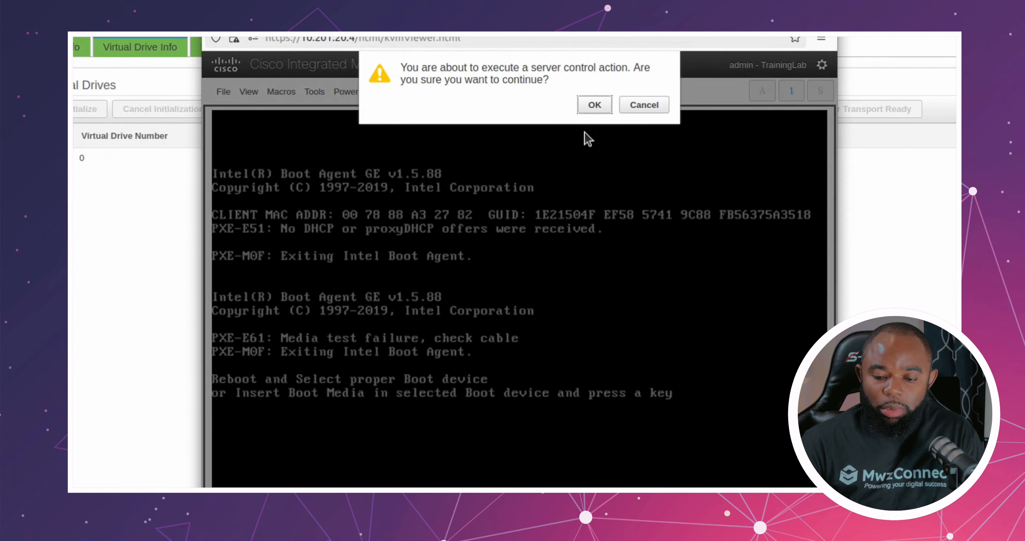
pyautogui.click(593, 106)
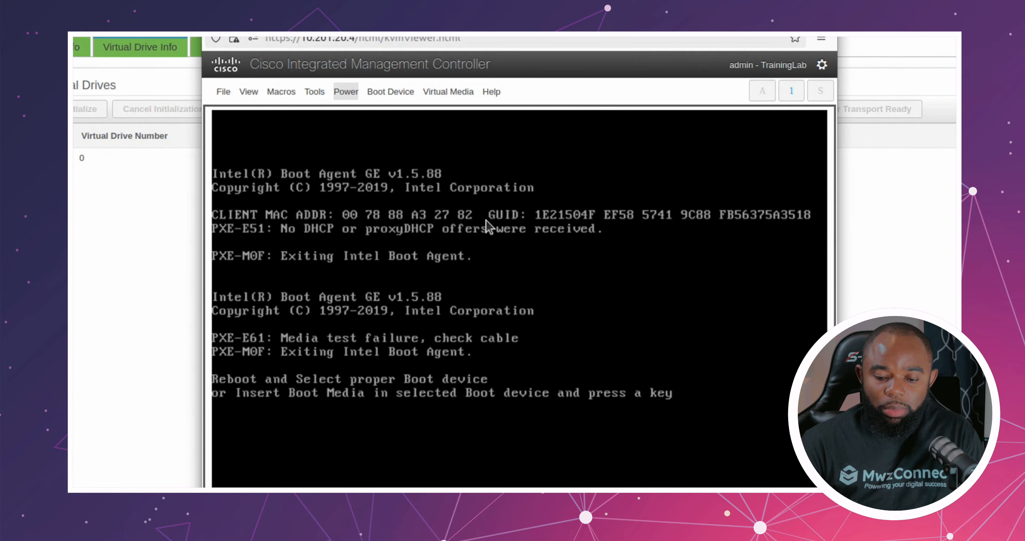
# Step: Boot the server from the Cisco vKVM-Mapped vDVD1.22 device in the boot device selection
pyautogui.click(491, 223)
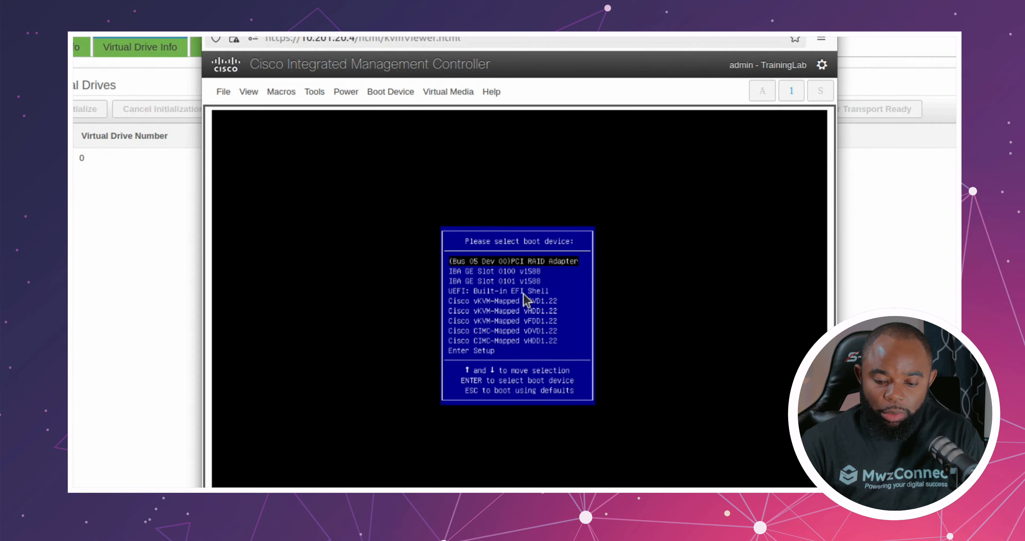
pyautogui.press('Down')
pyautogui.press('Down')
pyautogui.press('Down')
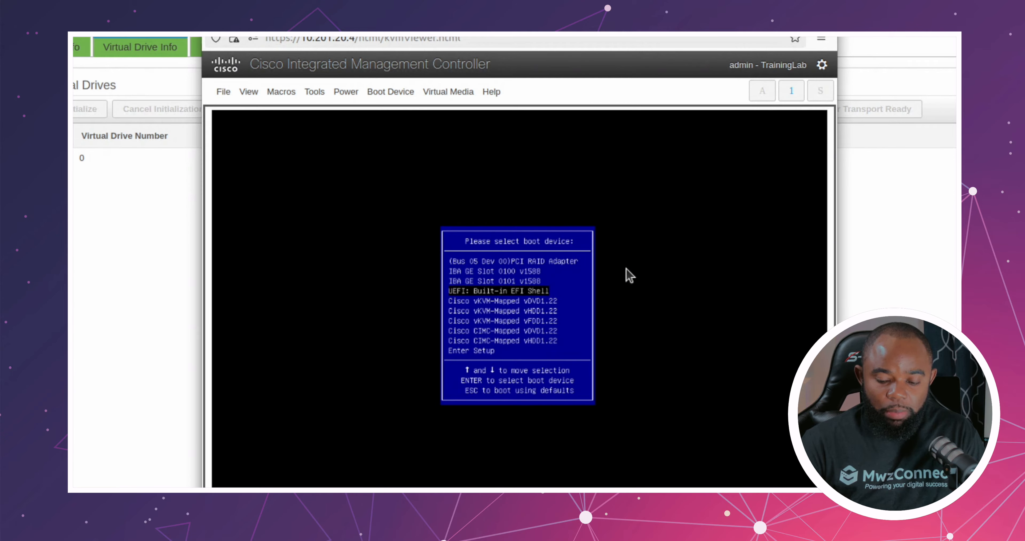
pyautogui.press('Down')
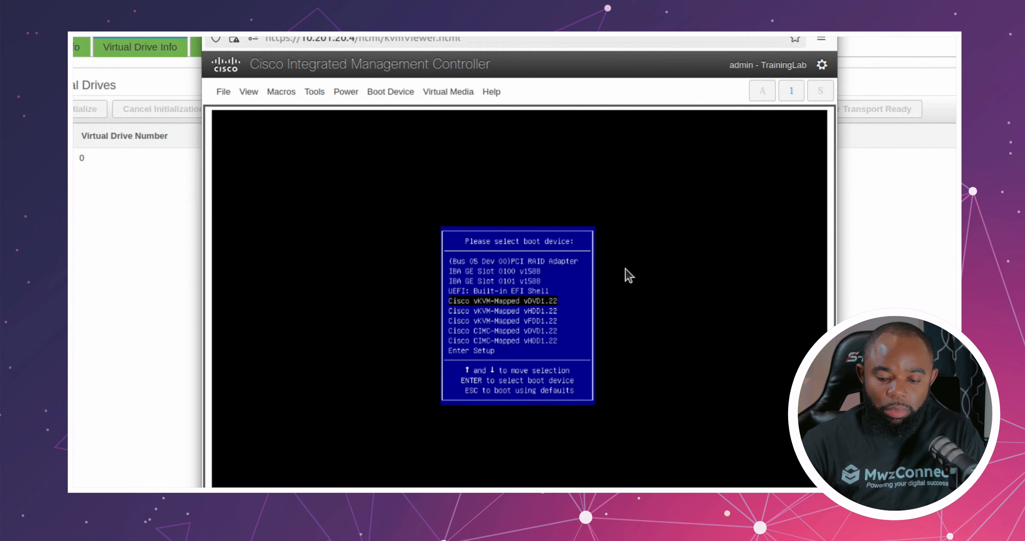
pyautogui.press('Return')
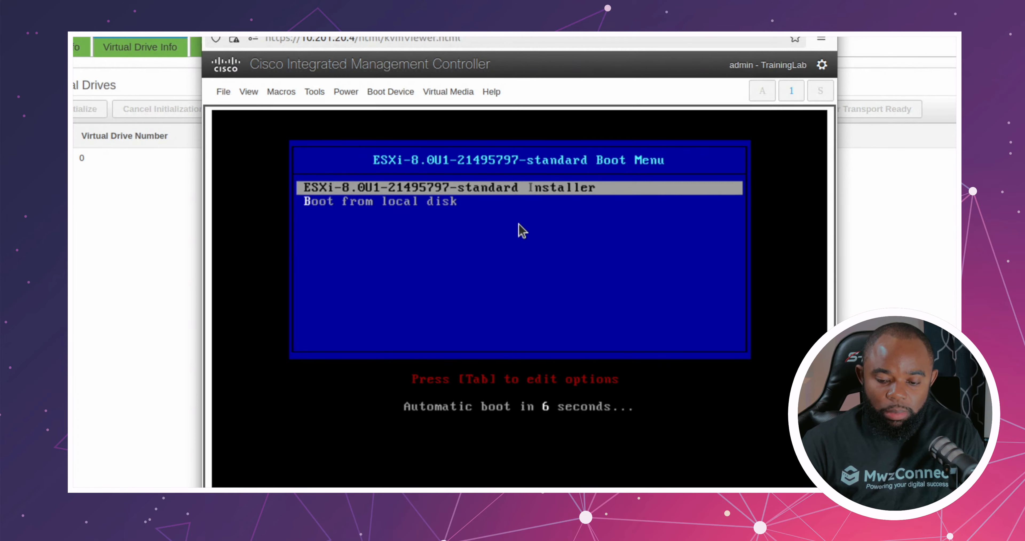
# Step: Start the ESXi-8.0U1-21495797-standard Installer from the boot menu and enlarge the KVM console window to full size
pyautogui.press('Return')
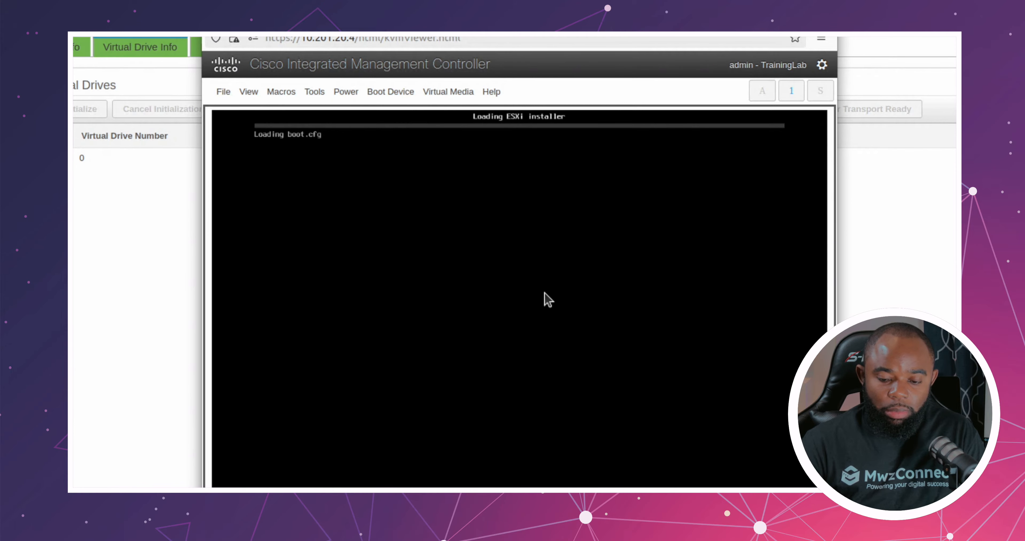
pyautogui.moveTo(202, 8); pyautogui.dragTo(98, 0)
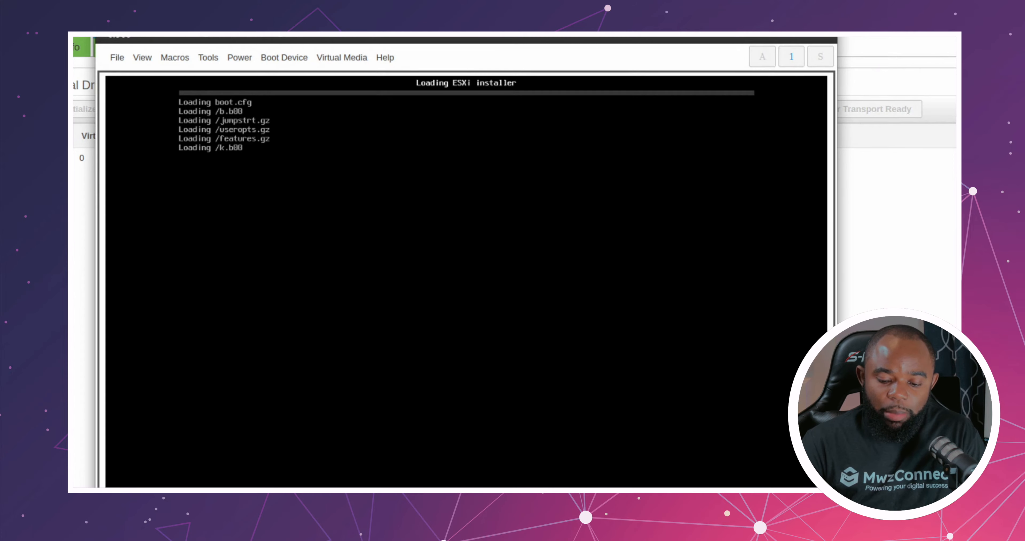
pyautogui.press('super+Up')
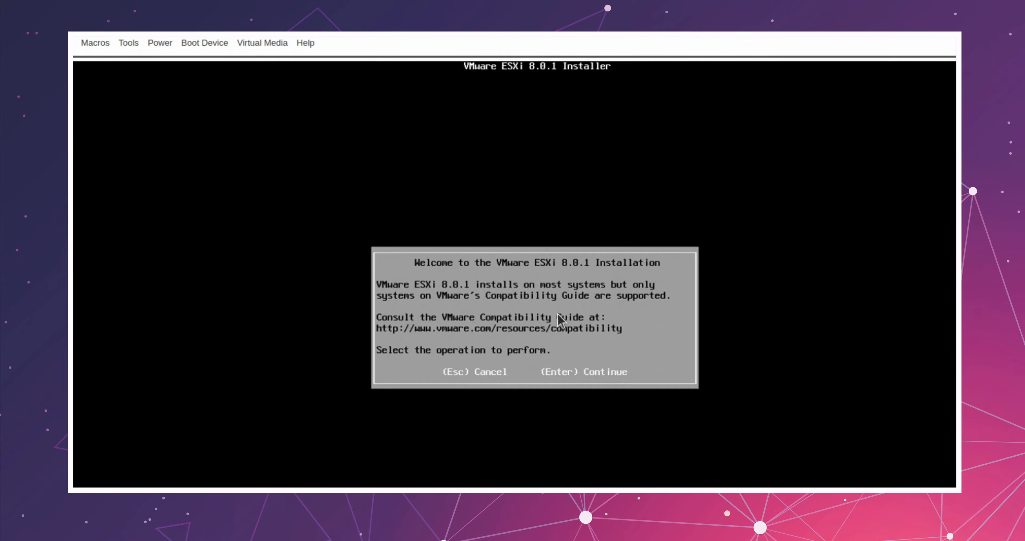
# Step: Continue past the ESXi 8.0.1 installation welcome message and accept the End User License Agreement
pyautogui.click(557, 334)
pyautogui.click(565, 329)
pyautogui.press('Return')
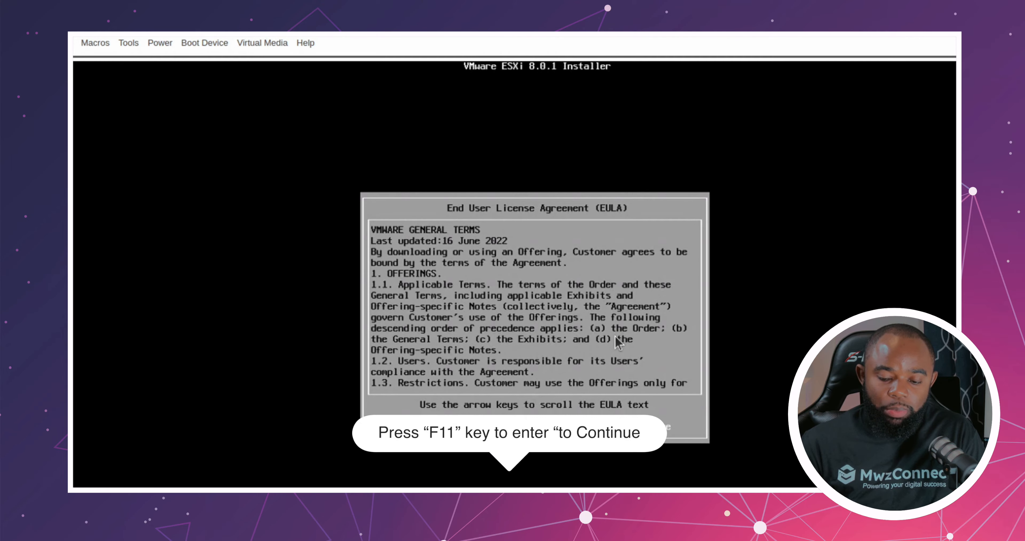
pyautogui.press('F11')
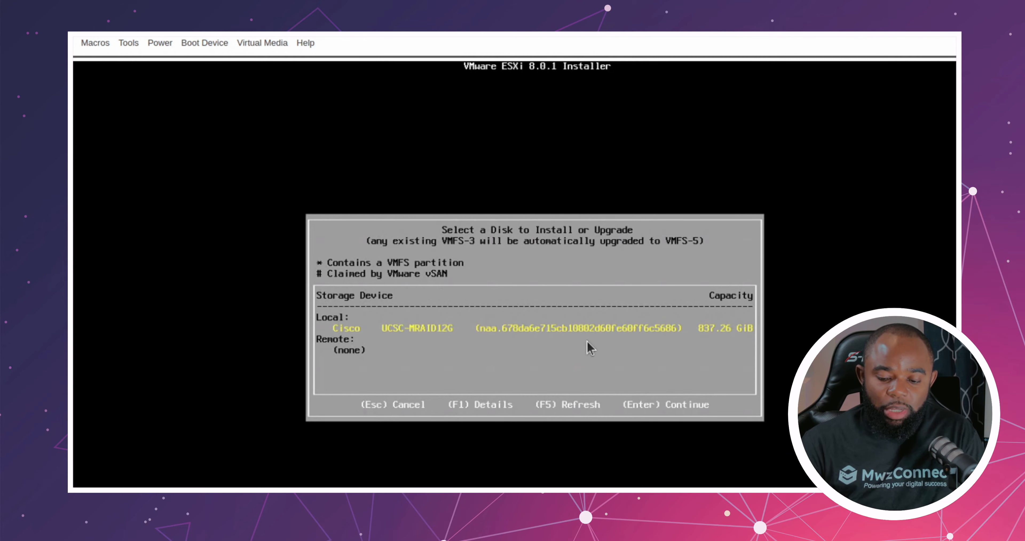
# Step: Choose the local Cisco UCSC-MRAID12G disk as the installation target and accept the US Default keyboard layout
pyautogui.click(588, 328)
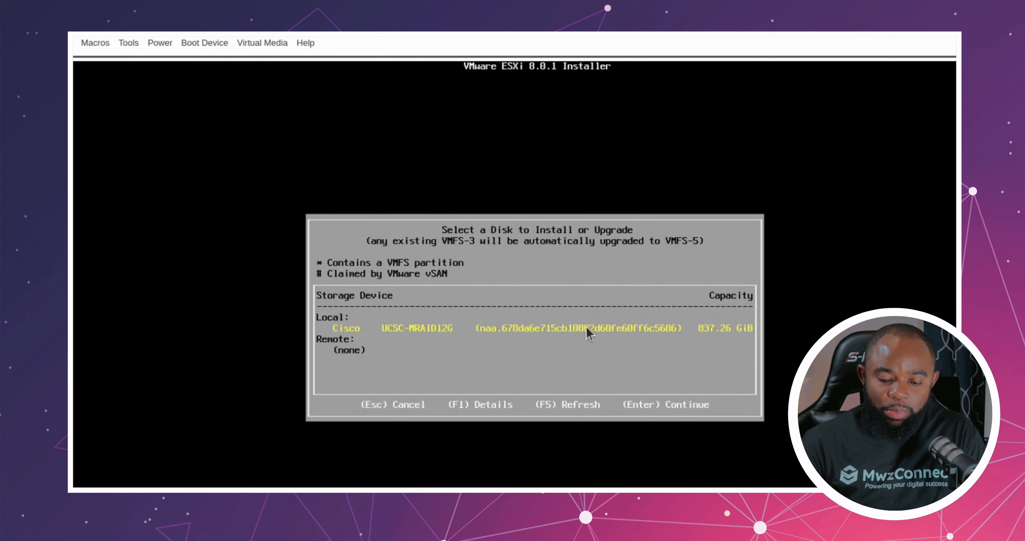
pyautogui.press('Return')
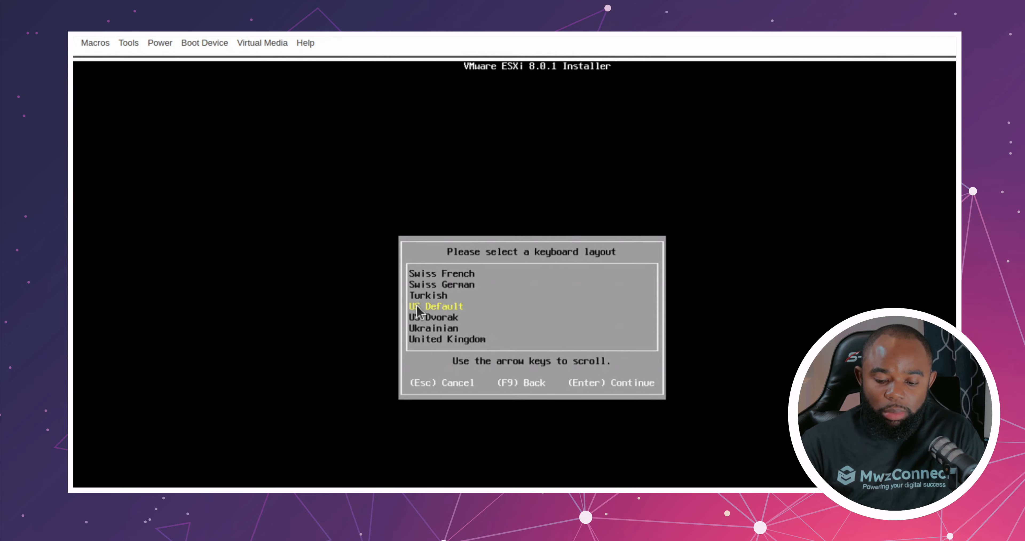
pyautogui.press('Return')
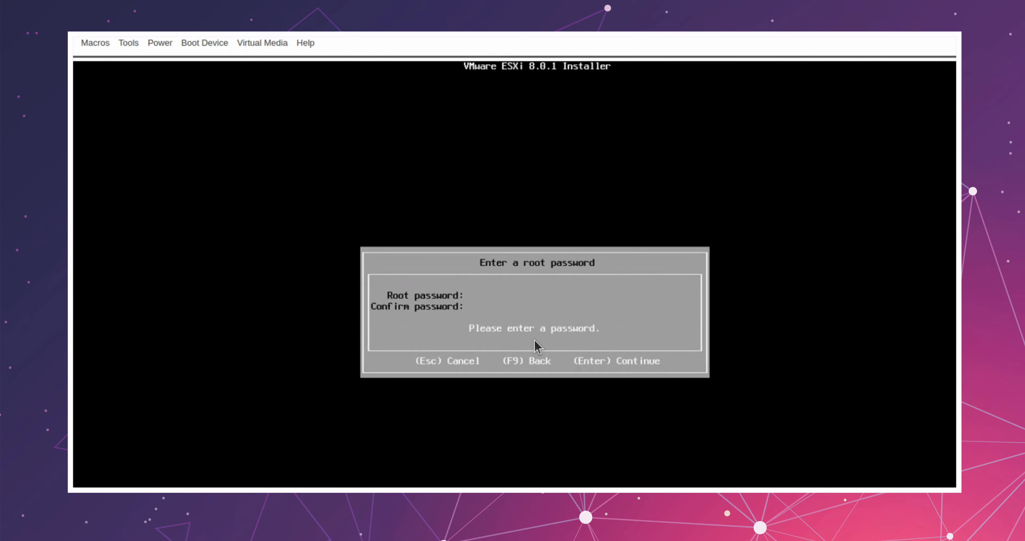
# Step: Enter and confirm the root password for the ESXi host, and continue to the system scan
pyautogui.write('******')
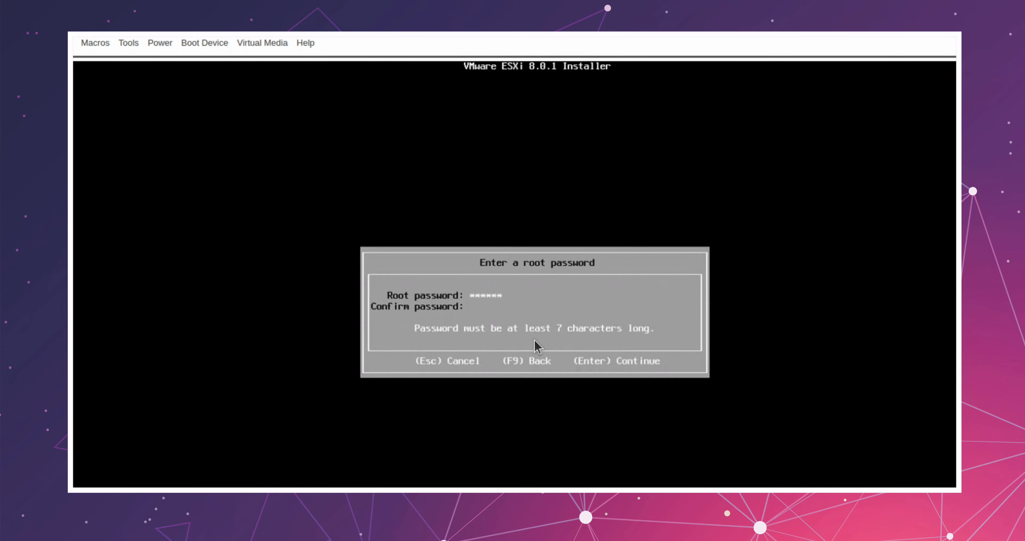
pyautogui.write('********')
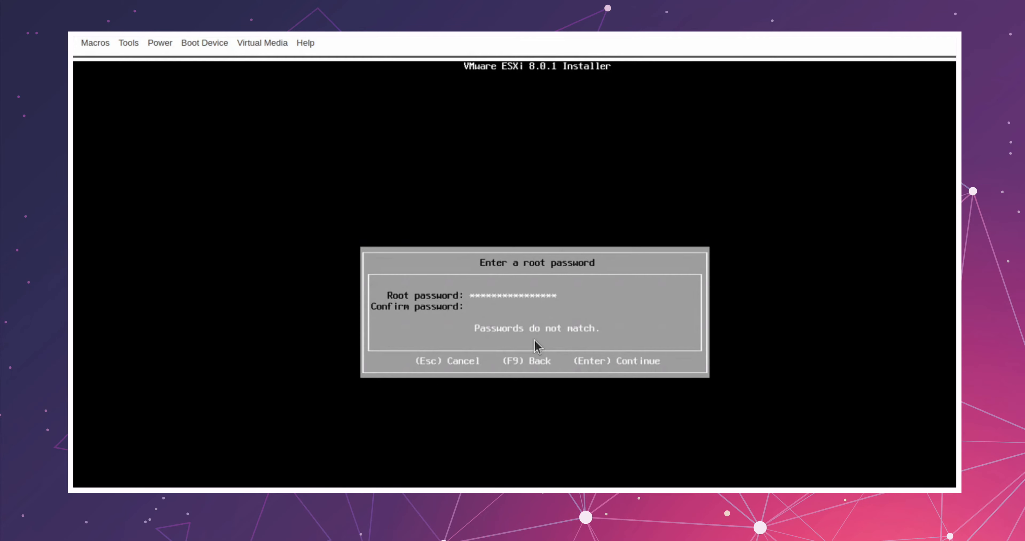
pyautogui.write('****************')
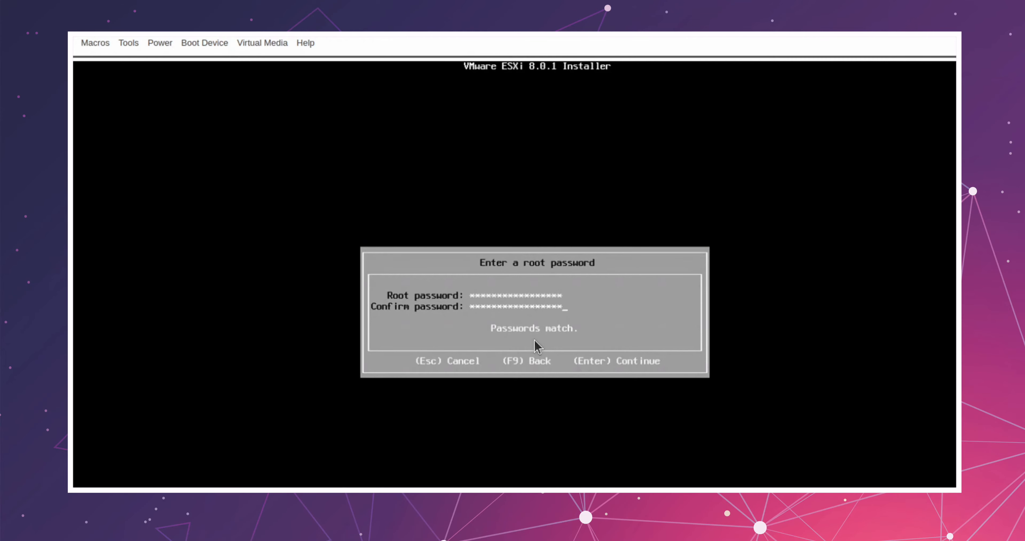
pyautogui.press('Return')
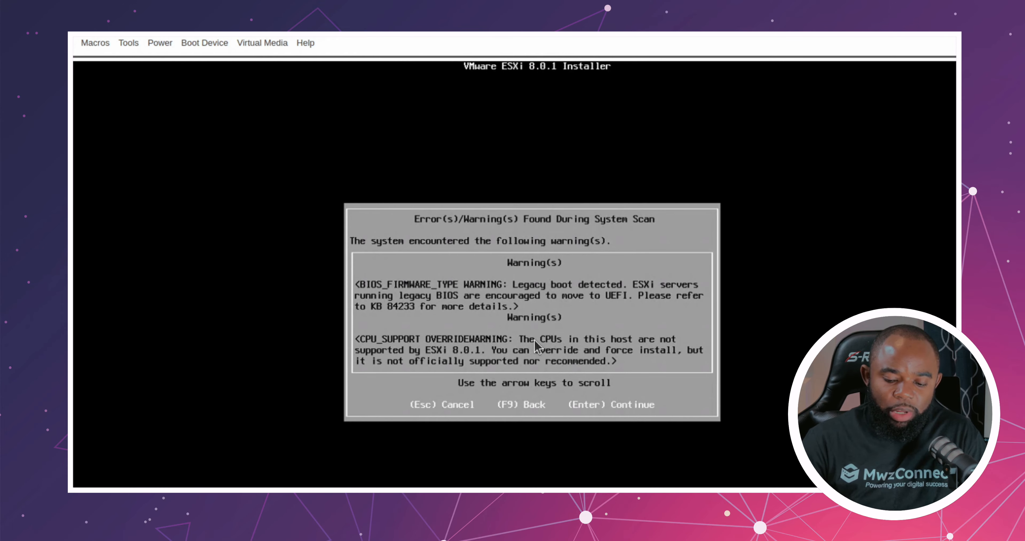
# Step: Force the unsupported ESXi 8.0.1 installation on the selected disk and reboot the server once installation completes
pyautogui.press('Return')
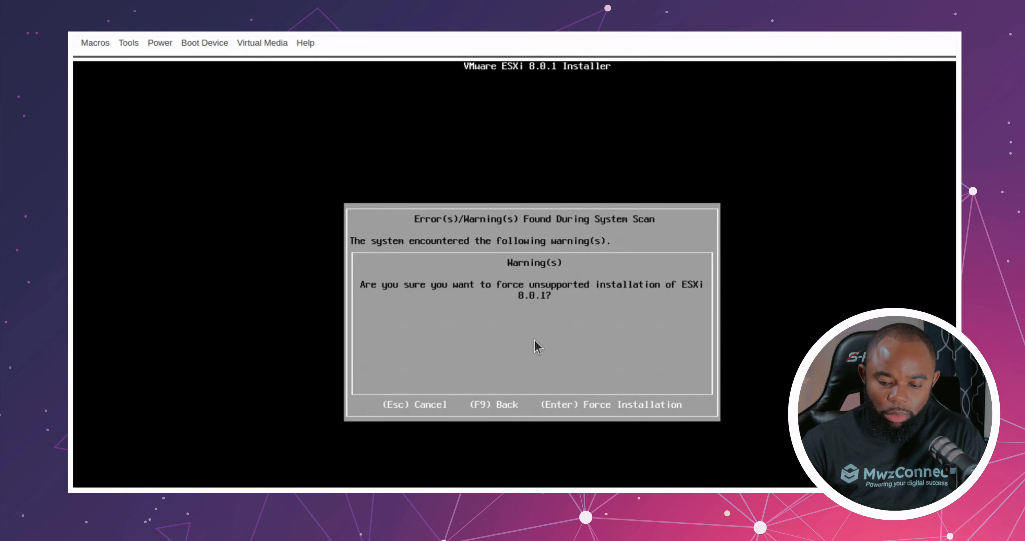
pyautogui.press('Return')
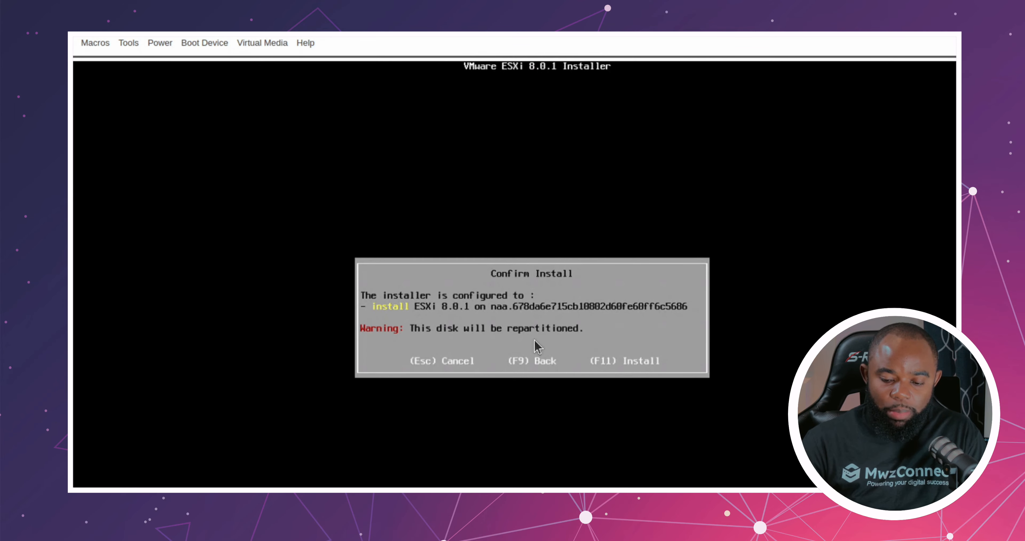
pyautogui.press('F11')
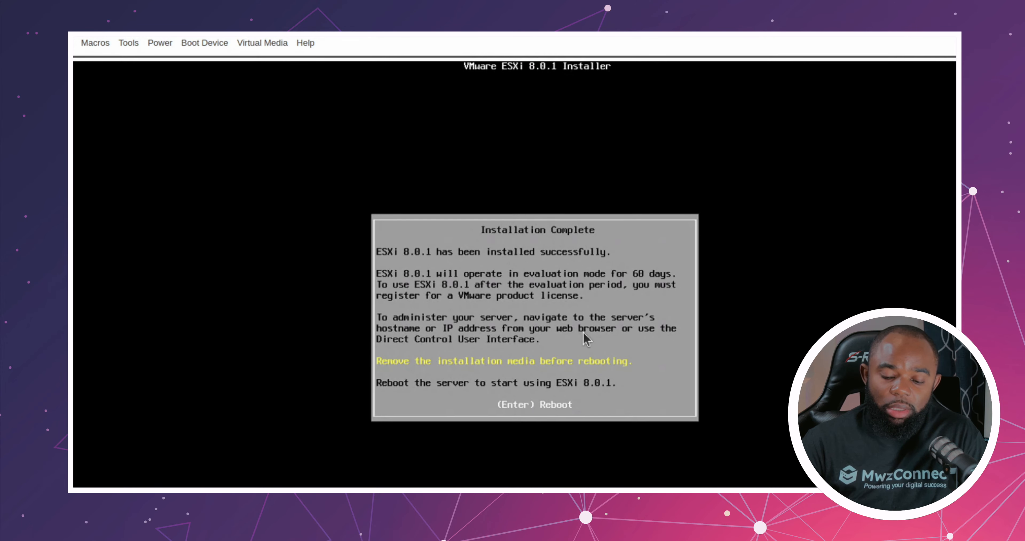
pyautogui.press('Return')
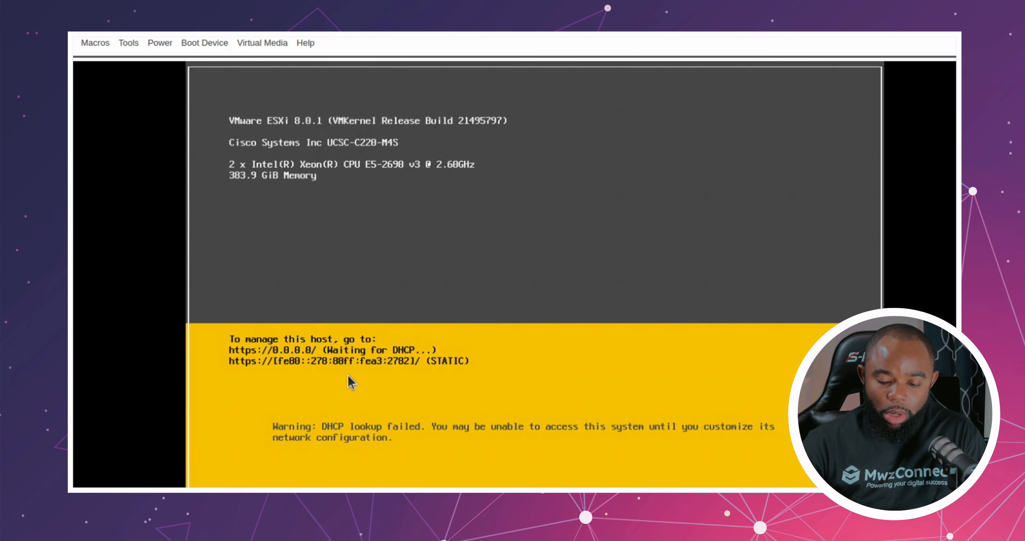
# Step: Log in to the ESXi host's system customization as root with the root password
pyautogui.press('F2')
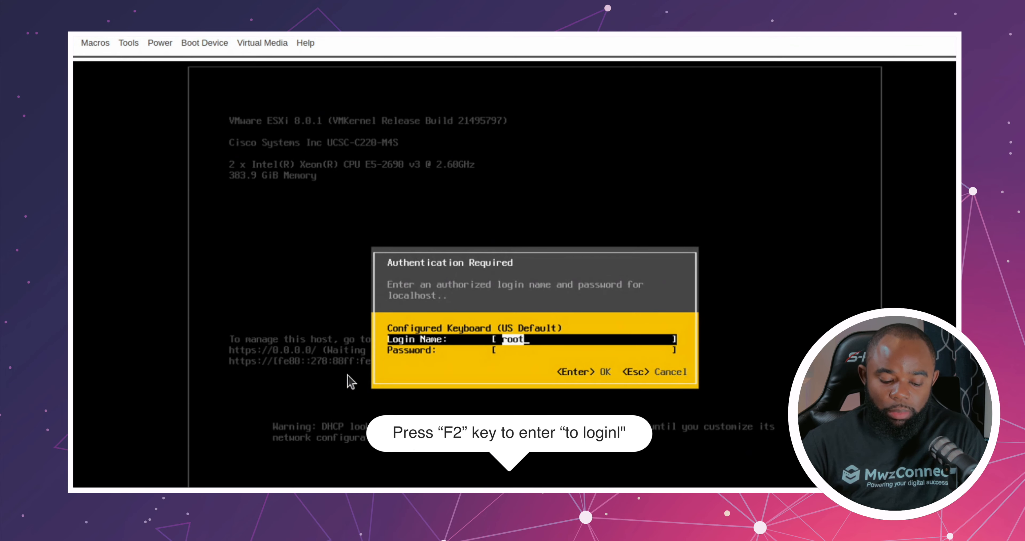
pyautogui.press('Tab')
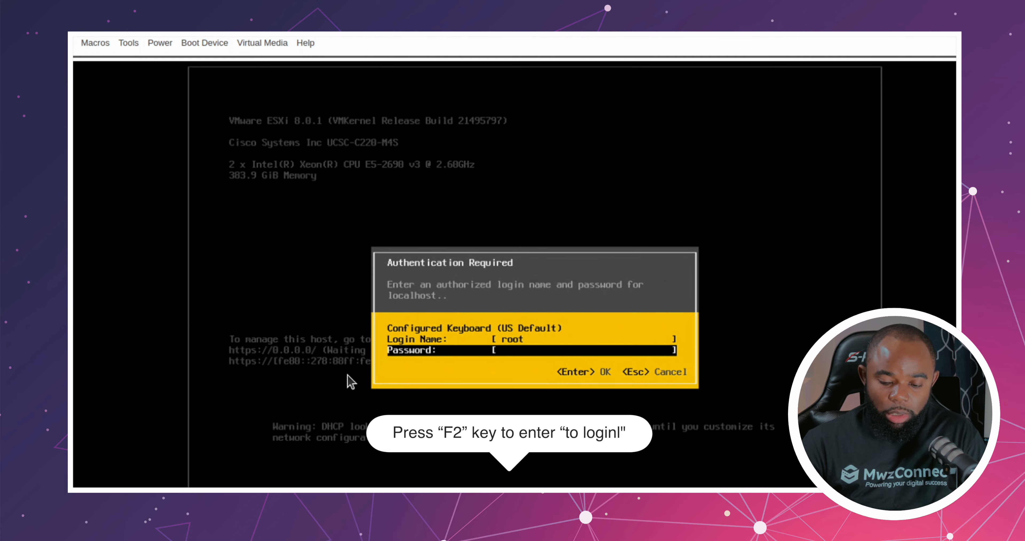
pyautogui.write('*****')
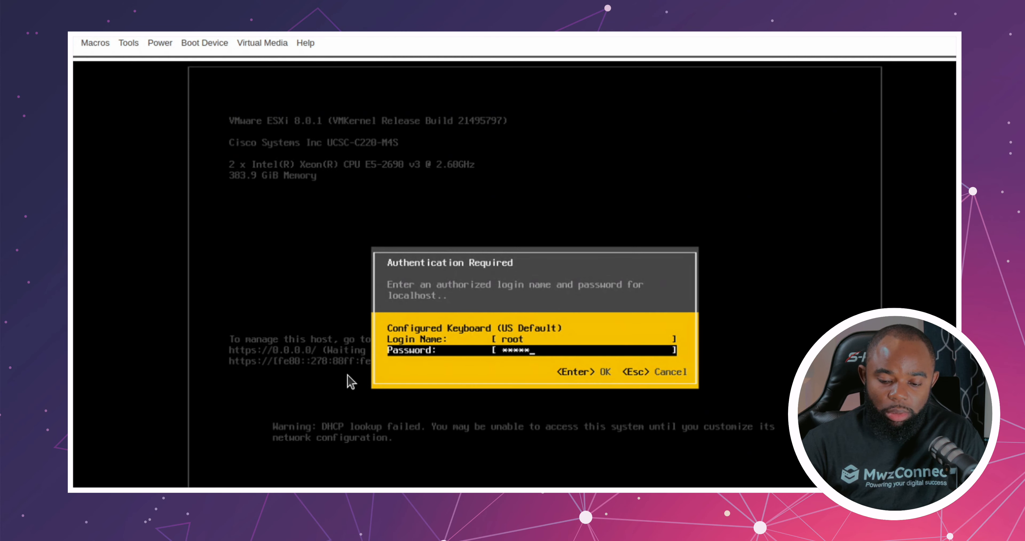
pyautogui.write('***')
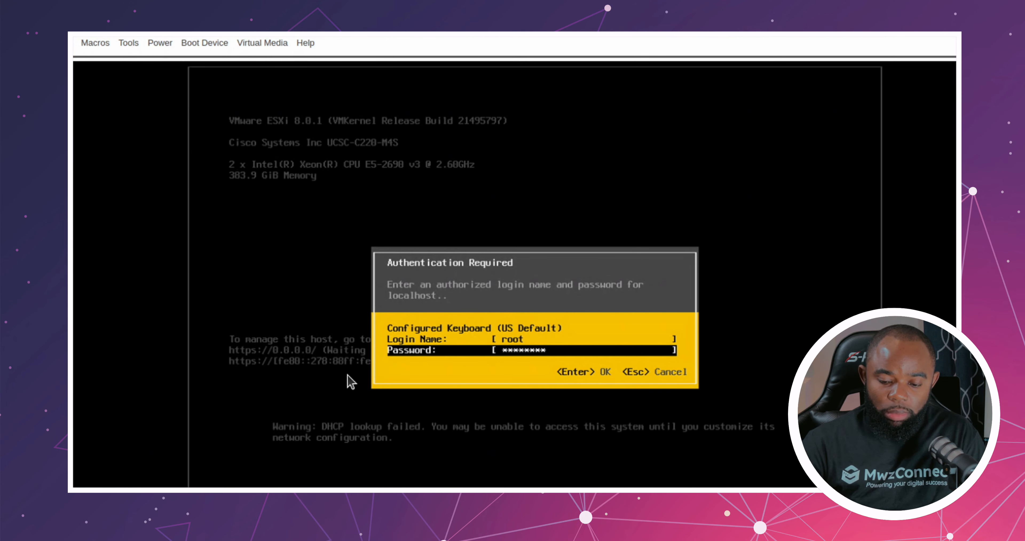
pyautogui.write('********')
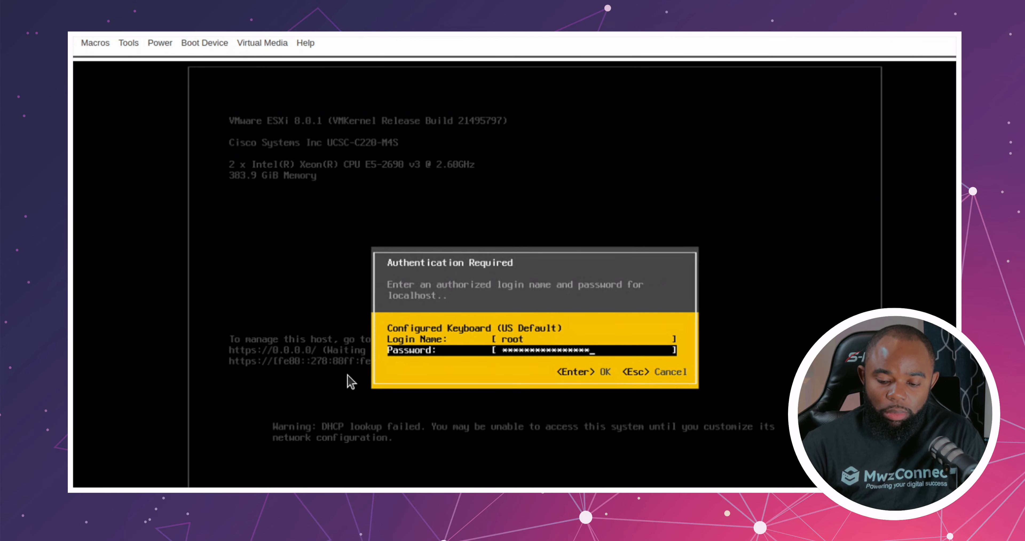
pyautogui.press('Return')
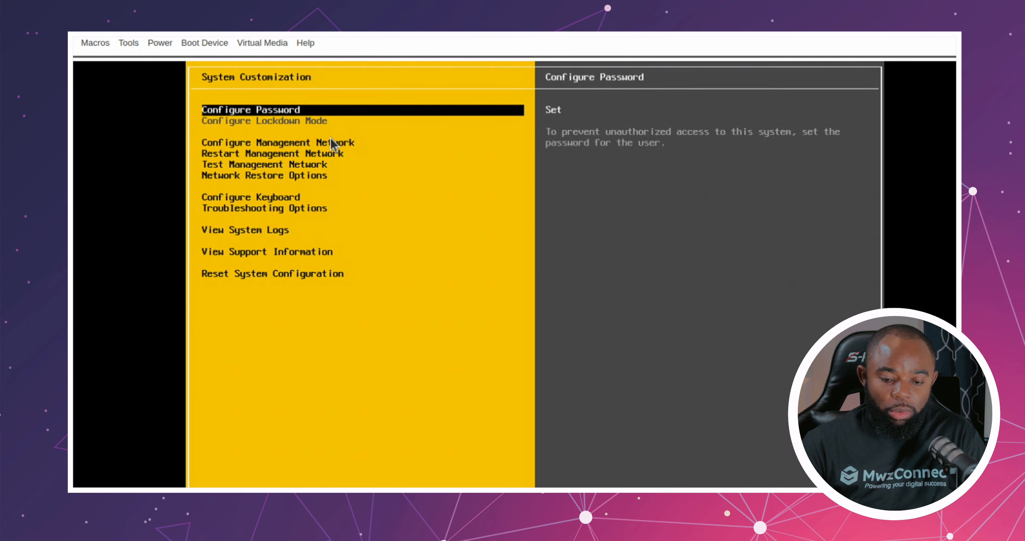
# Step: Open the management network configuration, check its network adapters, and keep vmnic0 as the selected adapter
pyautogui.press('Down')
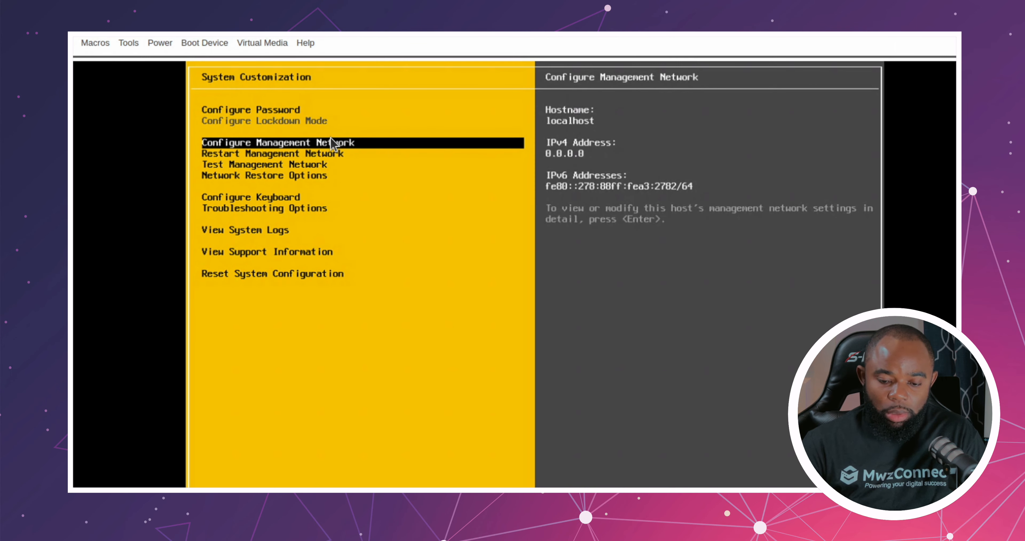
pyautogui.press('Return')
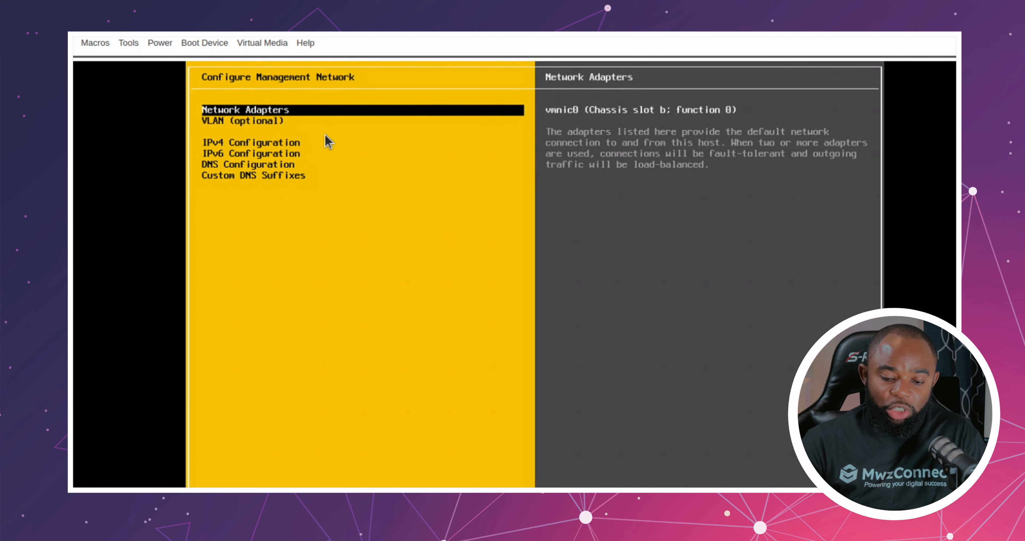
pyautogui.press('Return')
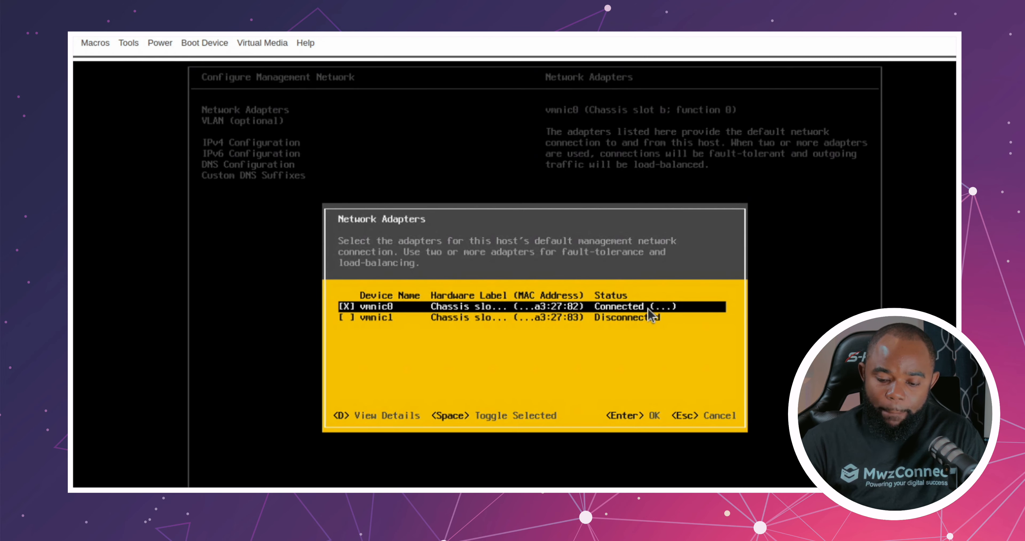
pyautogui.press('Return')
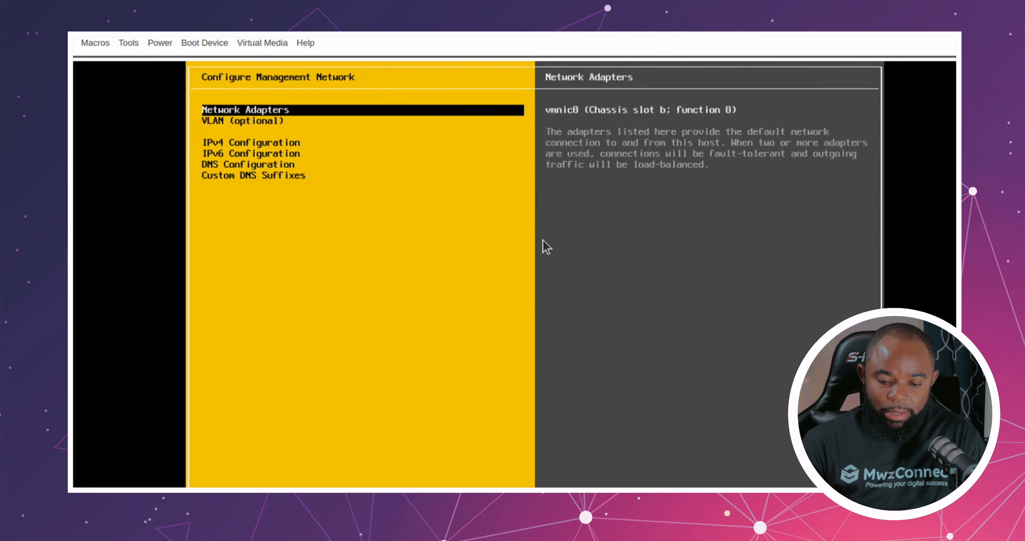
# Step: Switch the management network's IPv4 configuration to a static IPv4 address and network configuration
pyautogui.press('Down')
pyautogui.press('Down')
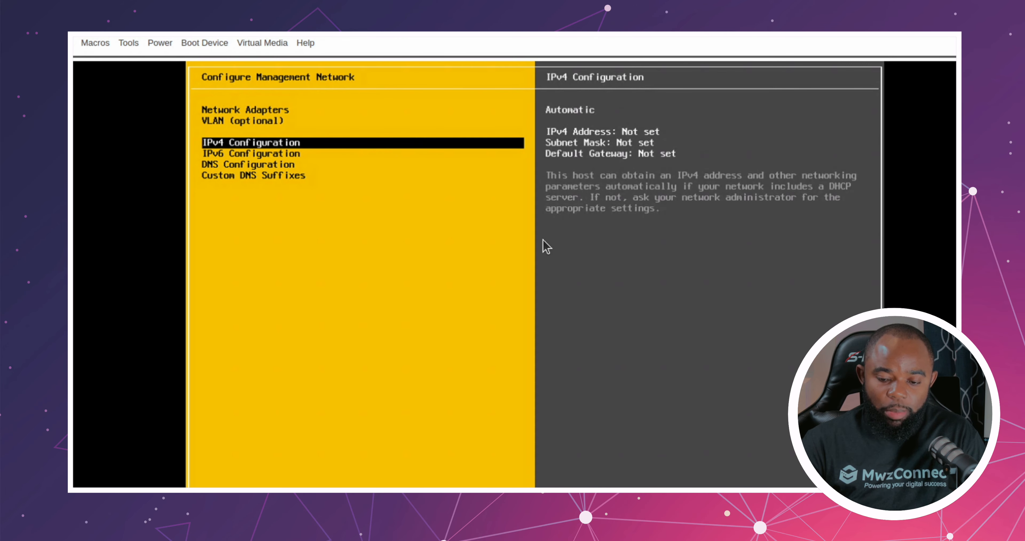
pyautogui.press('Return')
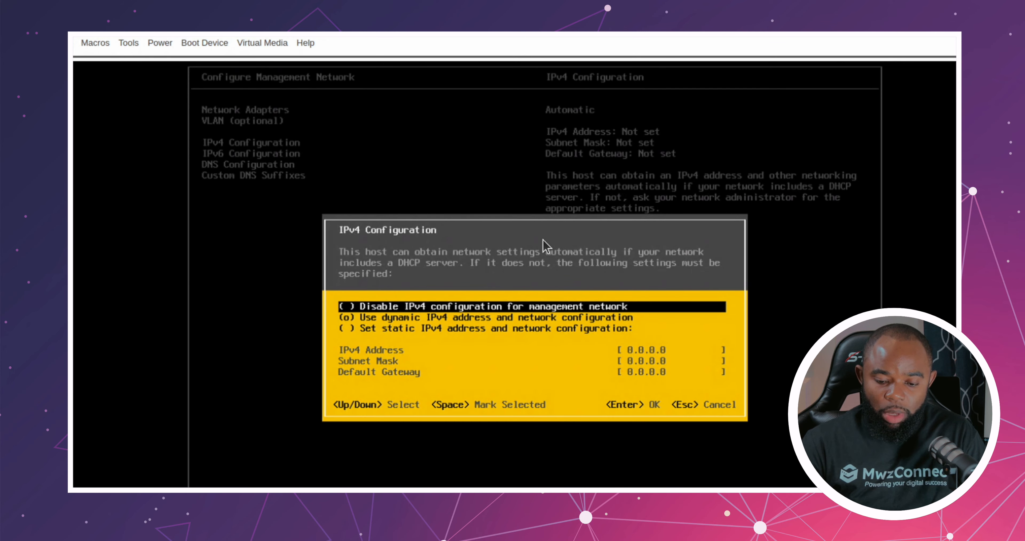
pyautogui.press('Down')
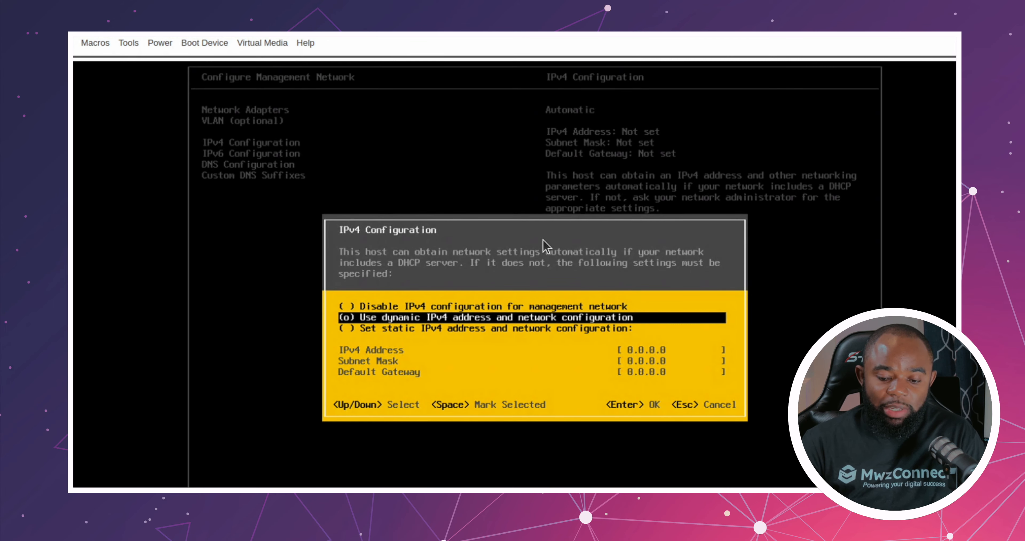
pyautogui.press('Down')
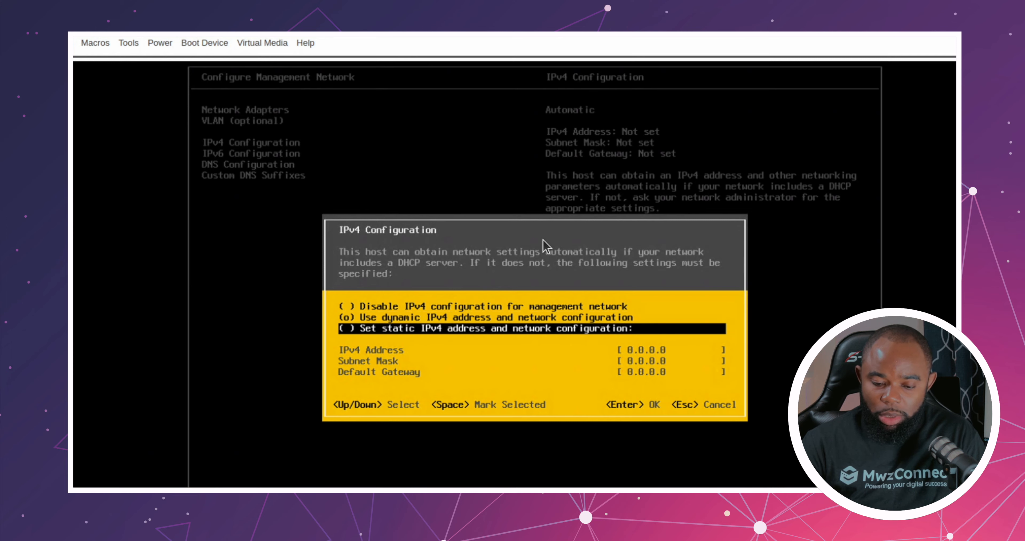
pyautogui.press('space')
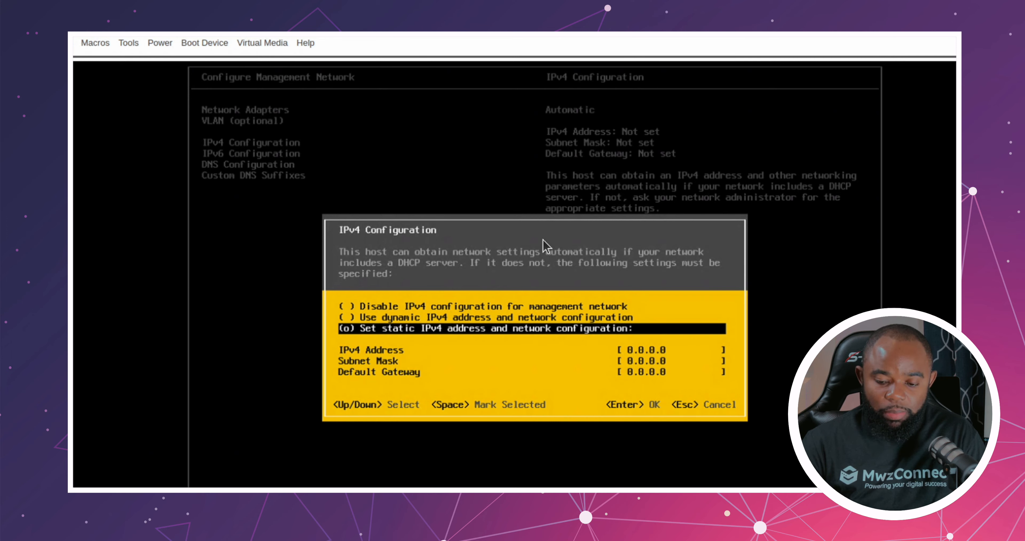
# Step: Set the management network's static IPv4 address to 10.201.20.7
pyautogui.press('Down')
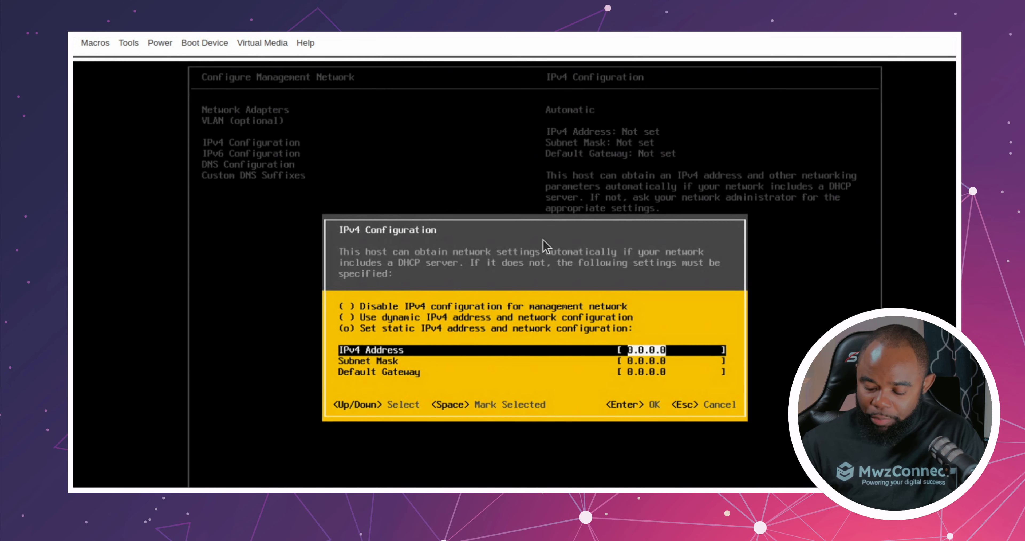
pyautogui.write('10')
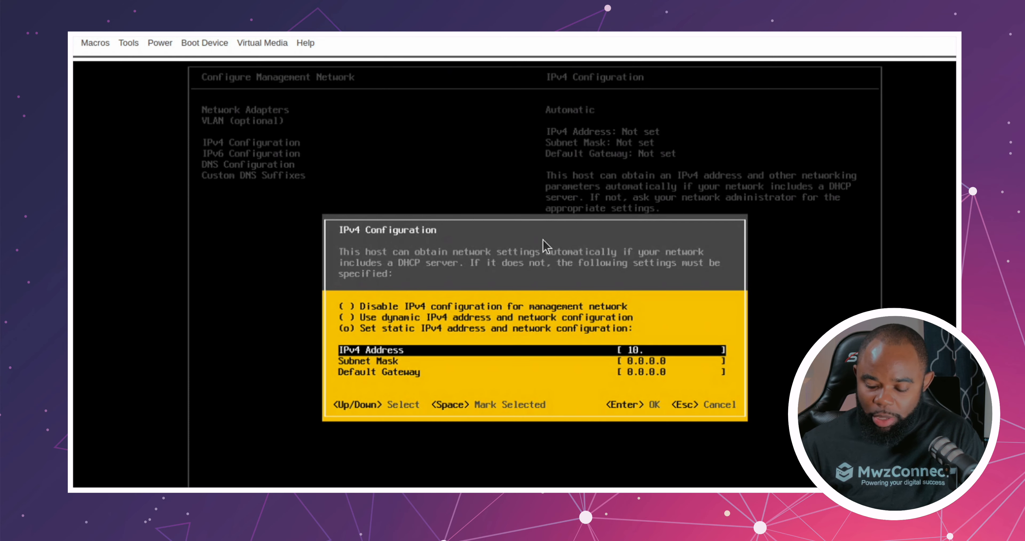
pyautogui.write('.201')
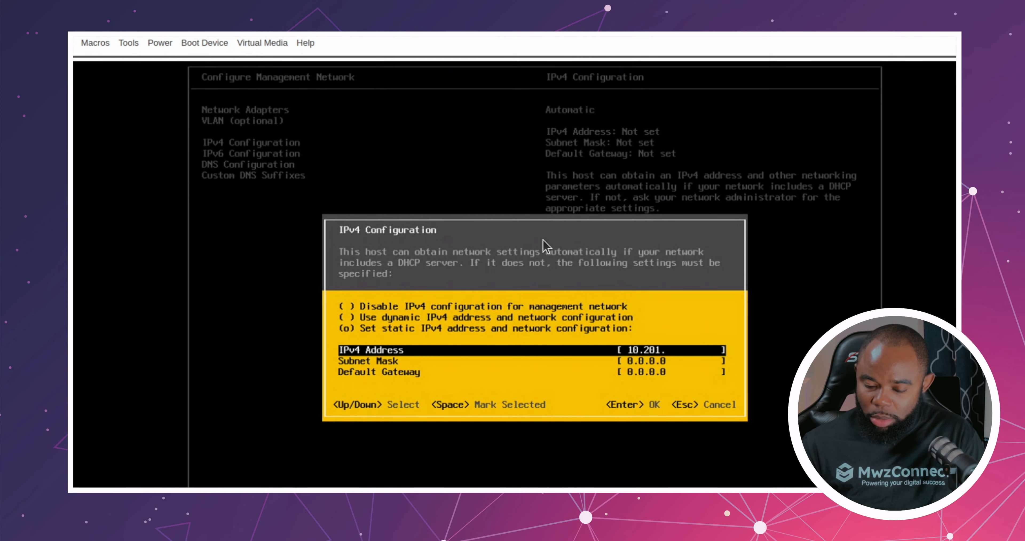
pyautogui.write('.20.')
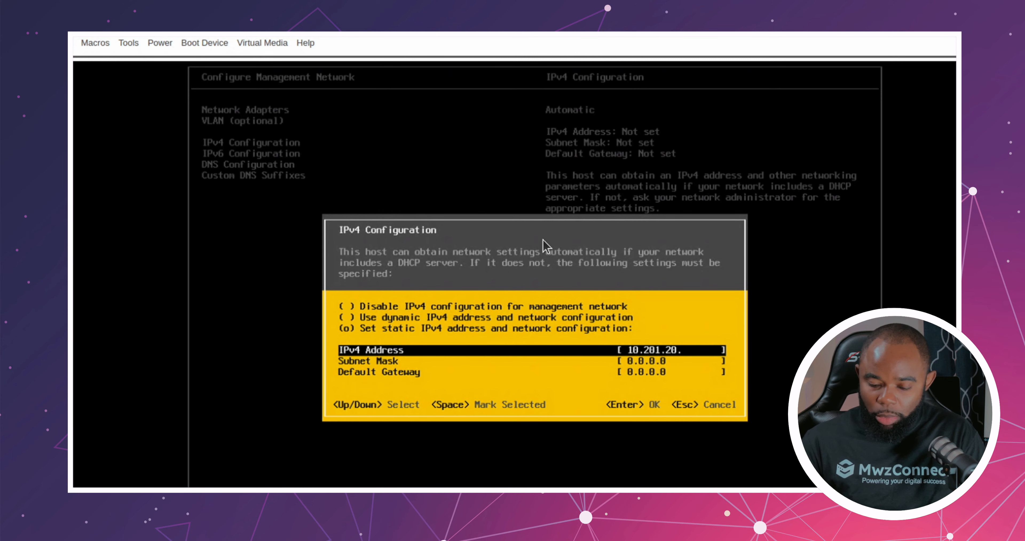
pyautogui.write('7')
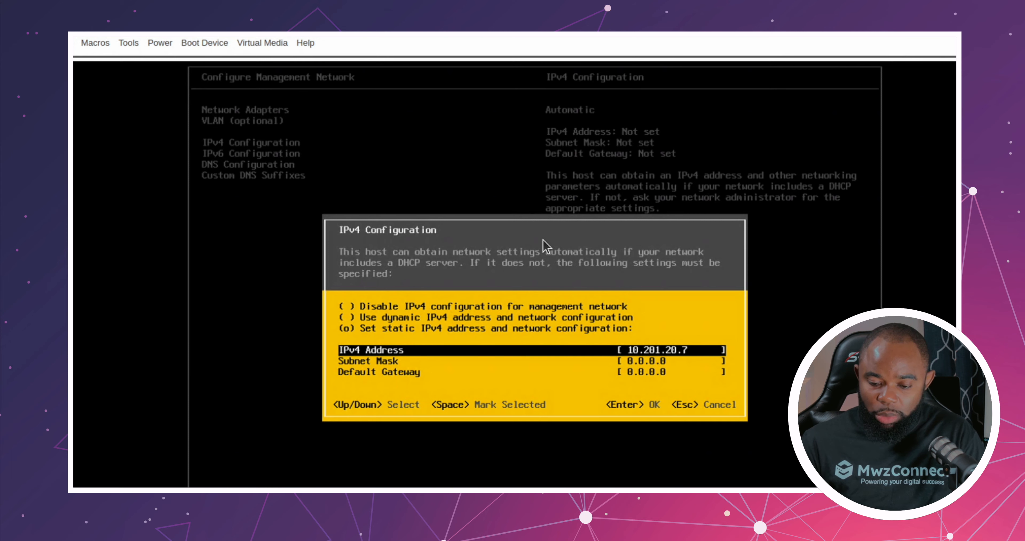
# Step: Set the subnet mask of the static IPv4 configuration to 255.255.255.0
pyautogui.press('Down')
pyautogui.write('2')
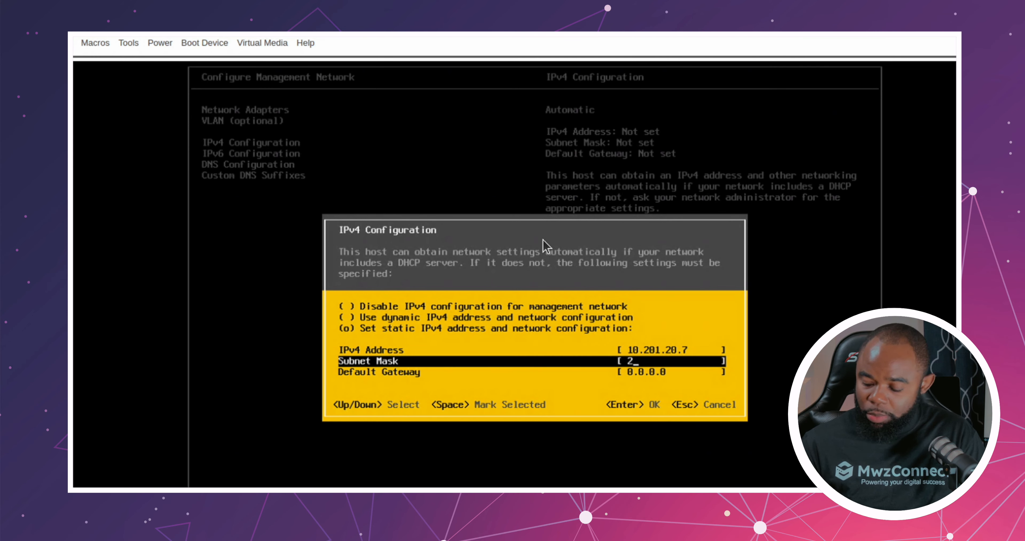
pyautogui.write('55.25')
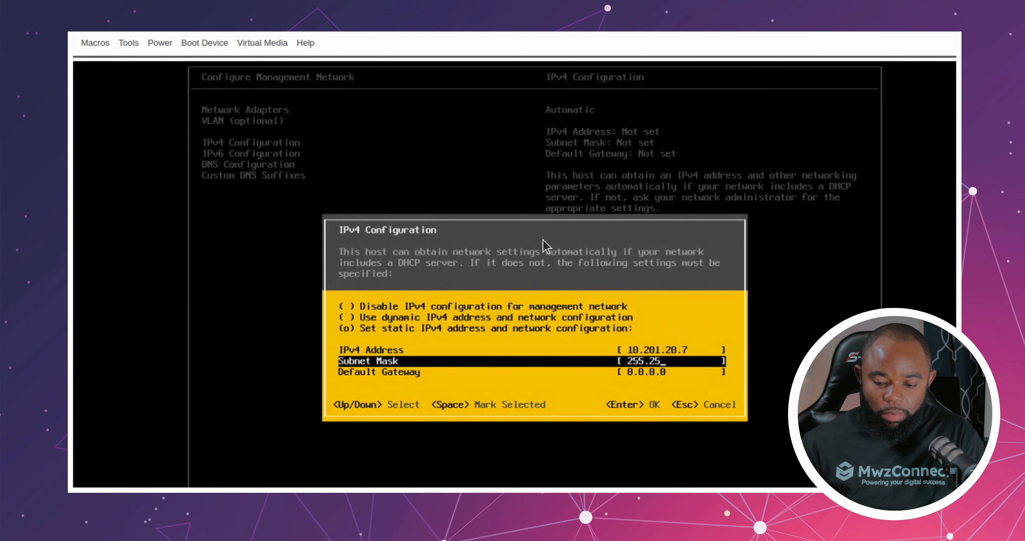
pyautogui.write('5.')
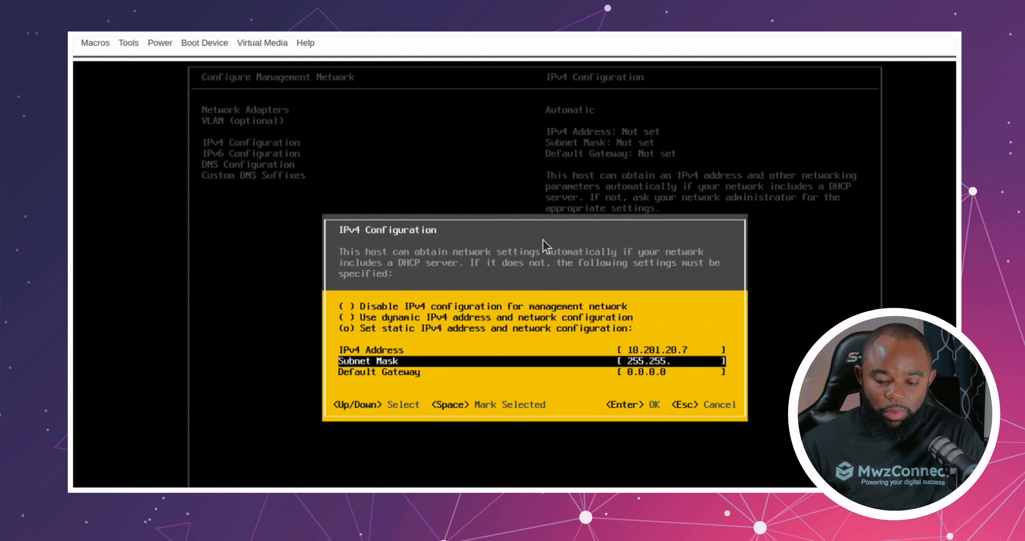
pyautogui.write('255.0')
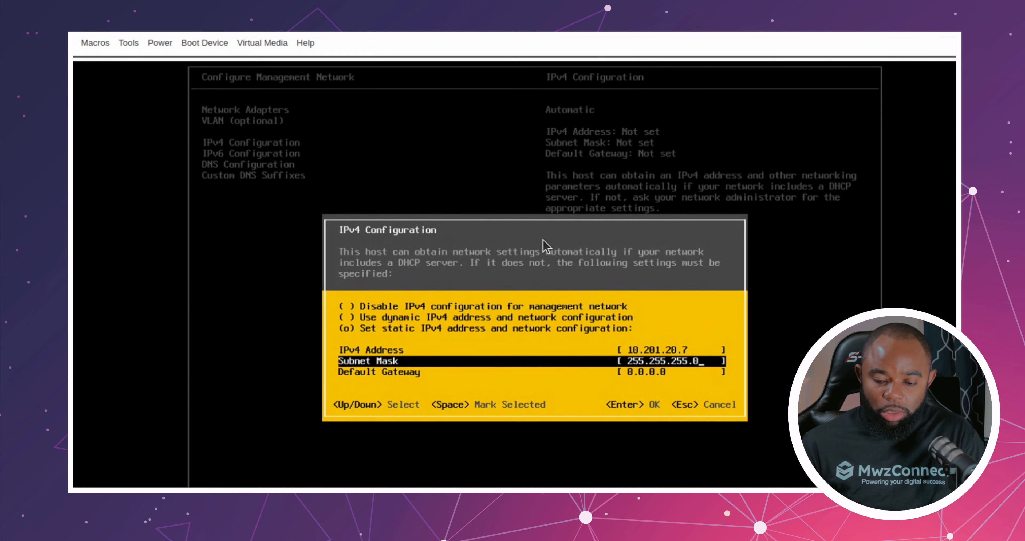
# Step: Set the default gateway to 10.201.20.1 and accept the static IPv4 configuration
pyautogui.press('Down')
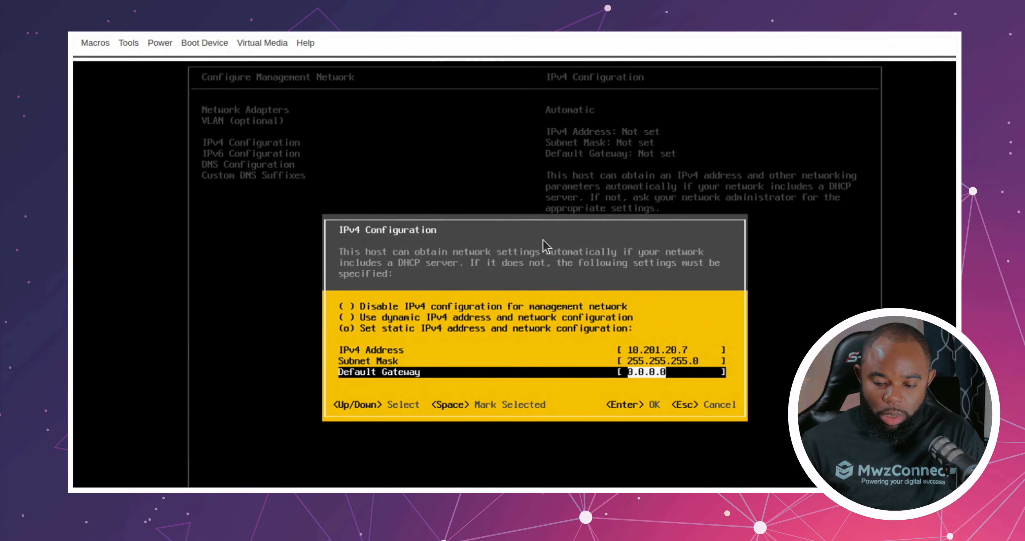
pyautogui.write('10.2')
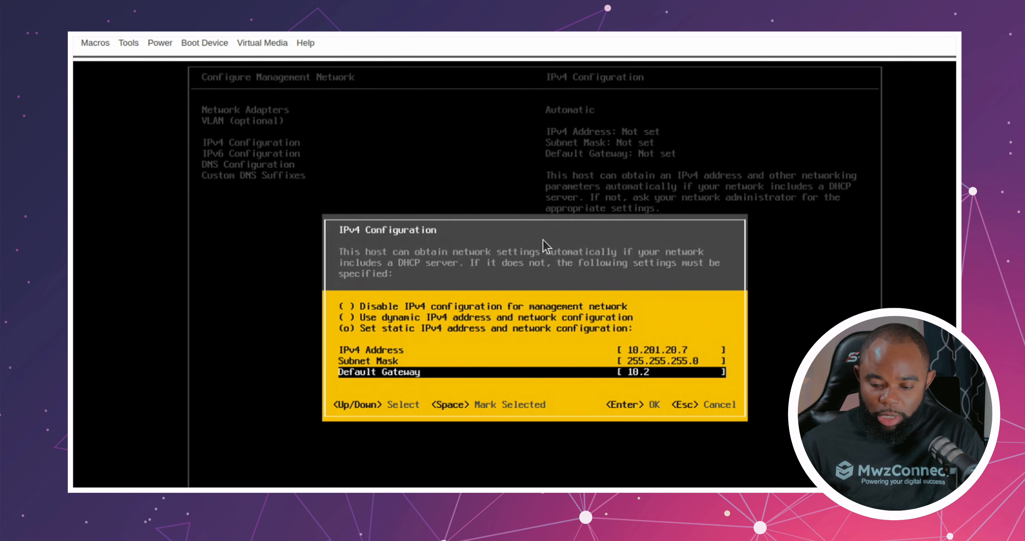
pyautogui.write('01')
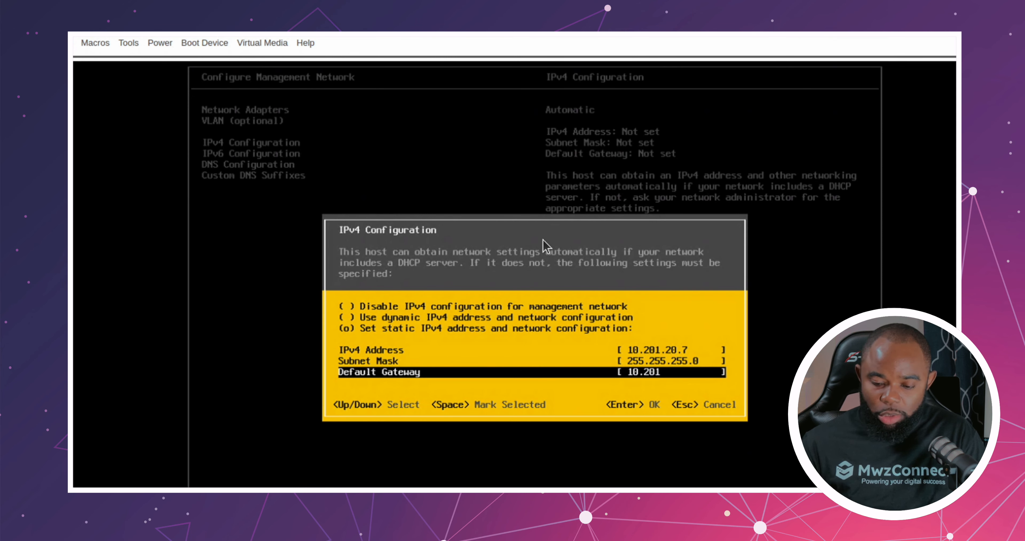
pyautogui.write('.')
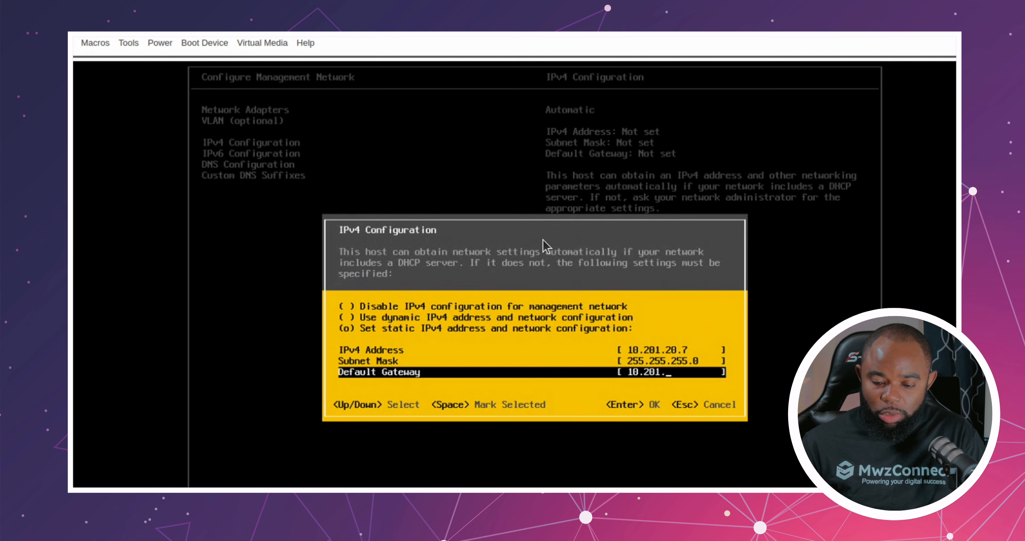
pyautogui.write('20')
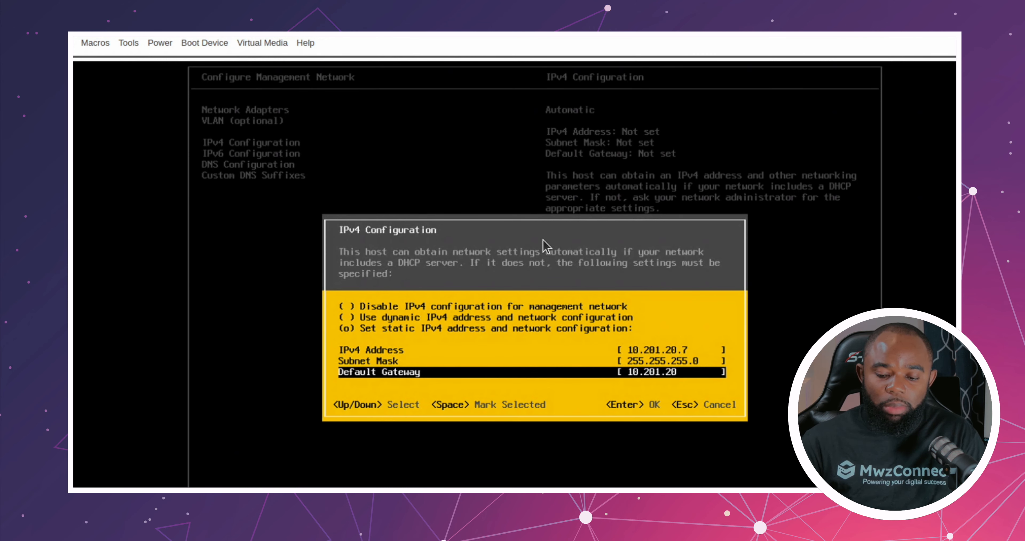
pyautogui.write('.1')
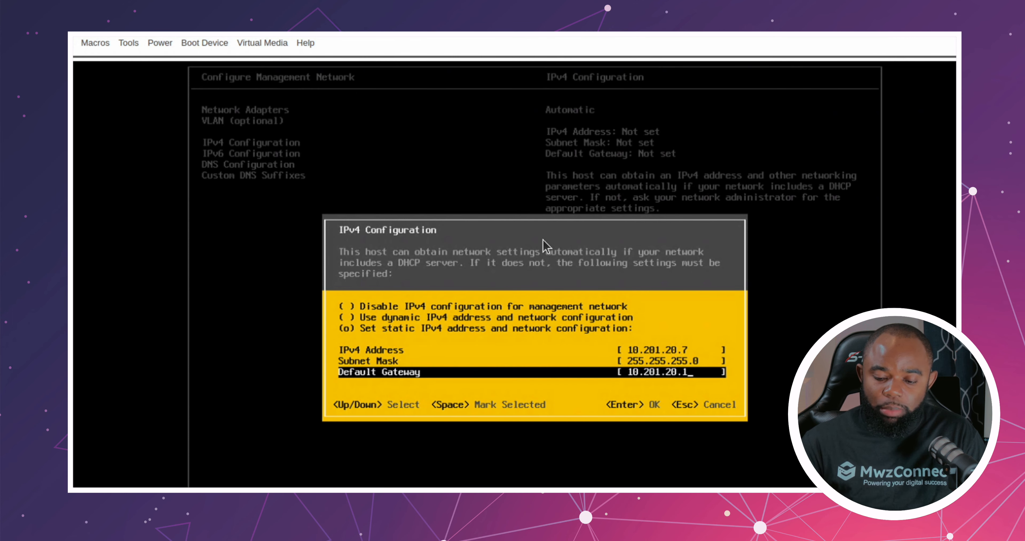
pyautogui.press('Return')
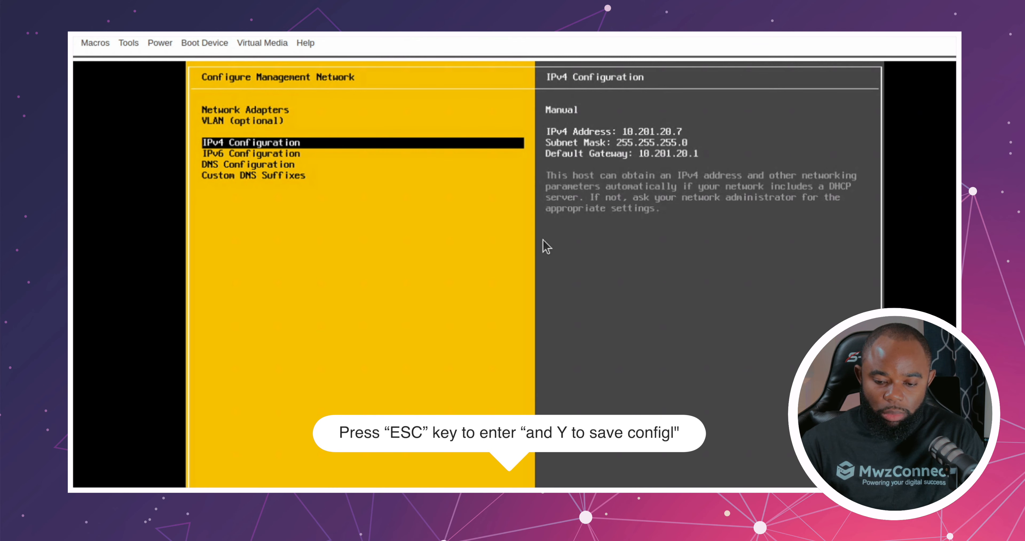
# Step: Leave the management network configuration, applying the changes and restarting the management network
pyautogui.press('Escape')
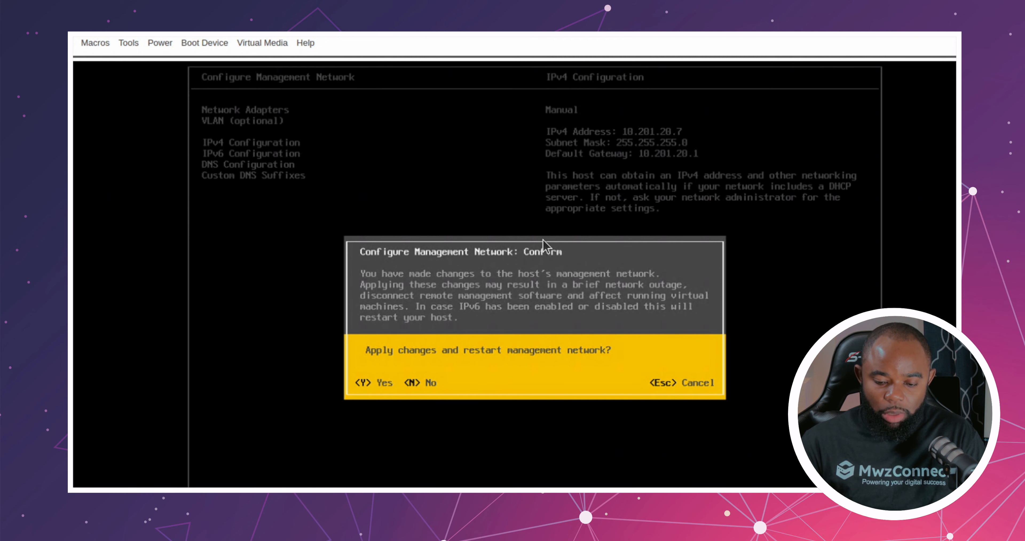
pyautogui.press('y')
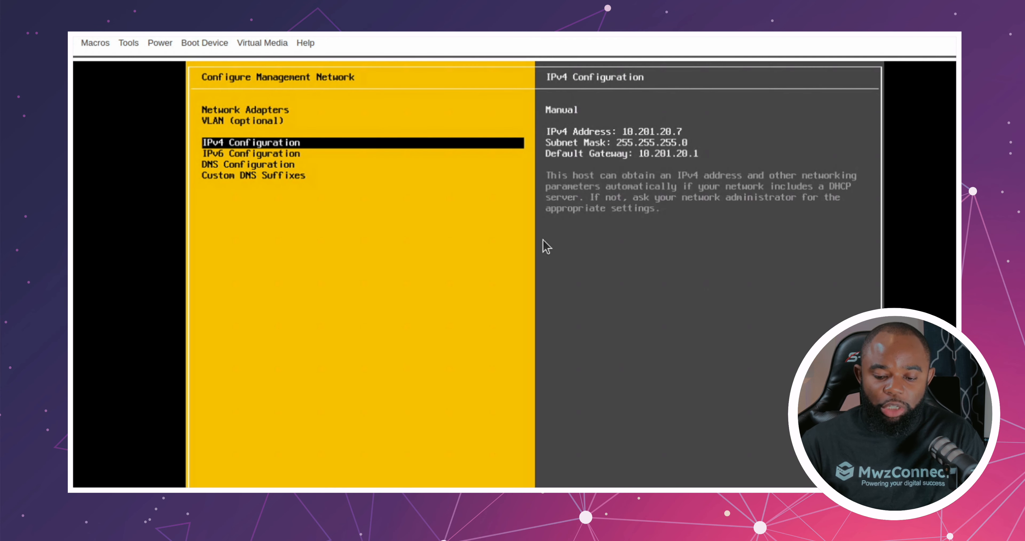
pyautogui.press('Escape')
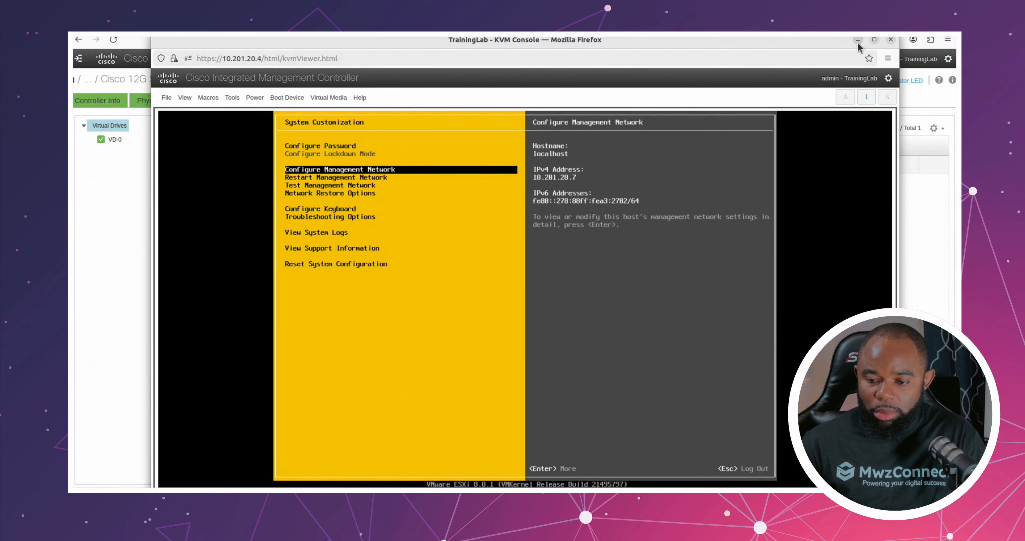
# Step: Minimize the KVM console and load the ESXi host's address 10.201.20.7 in a new browser tab
pyautogui.click(858, 42)
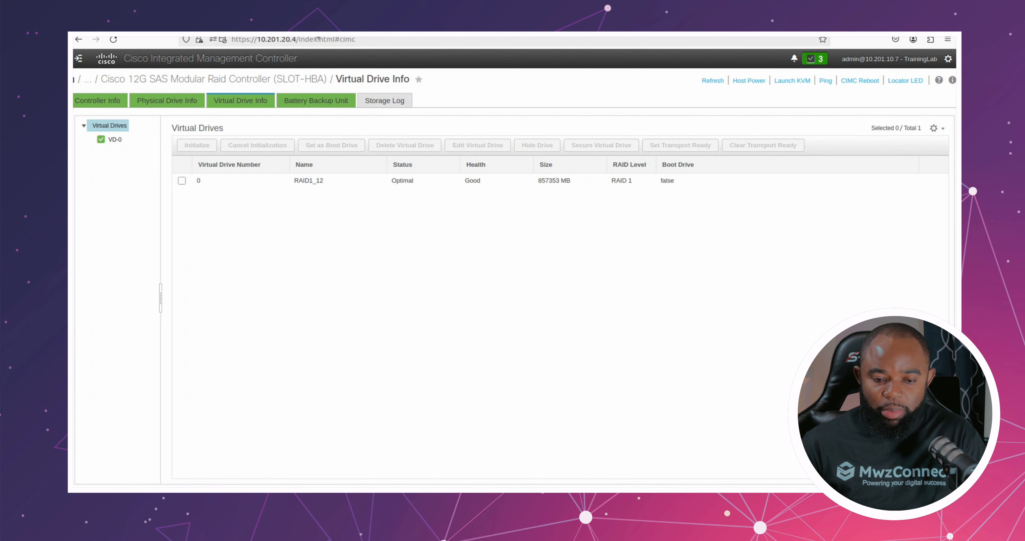
pyautogui.hotkey('ctrl', 't')
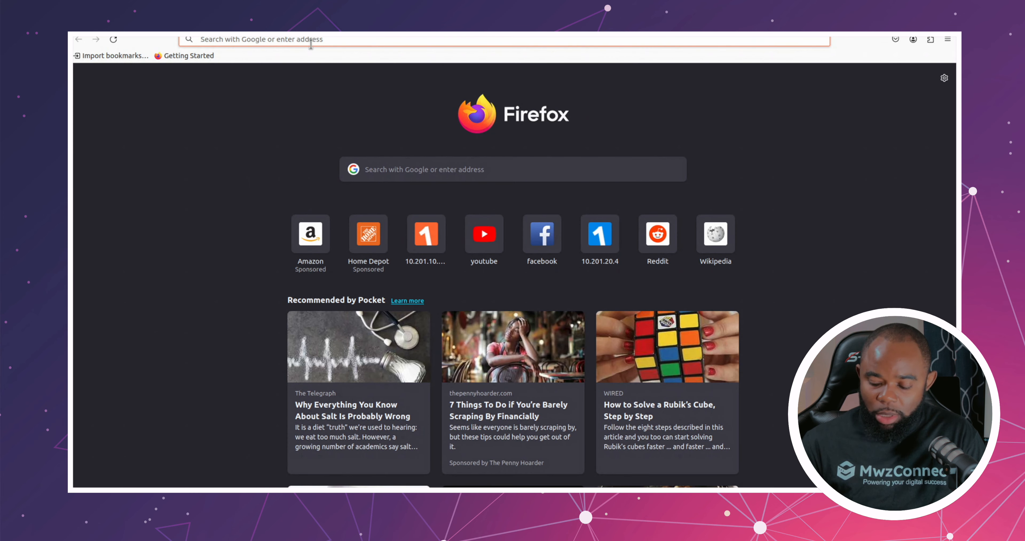
pyautogui.write('10.')
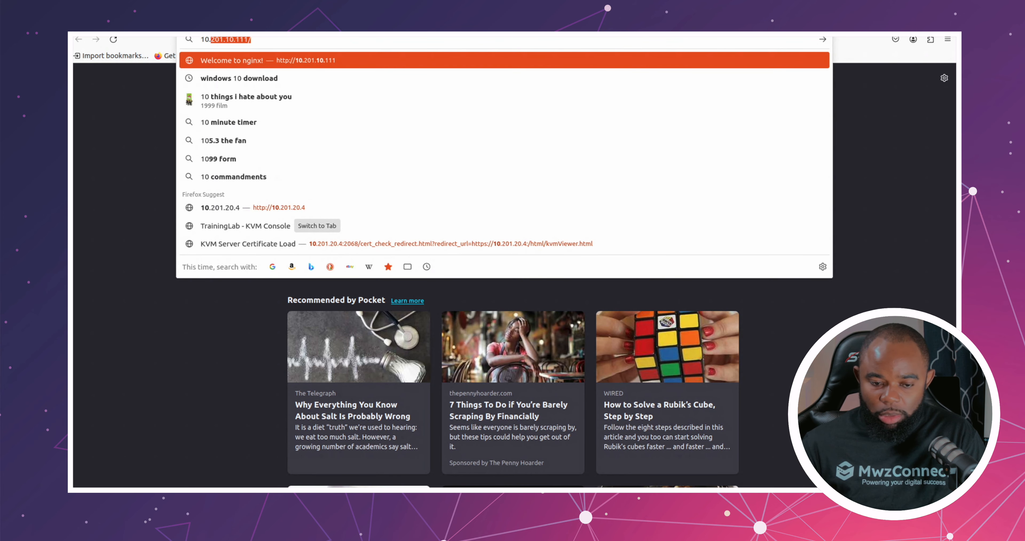
pyautogui.write('201')
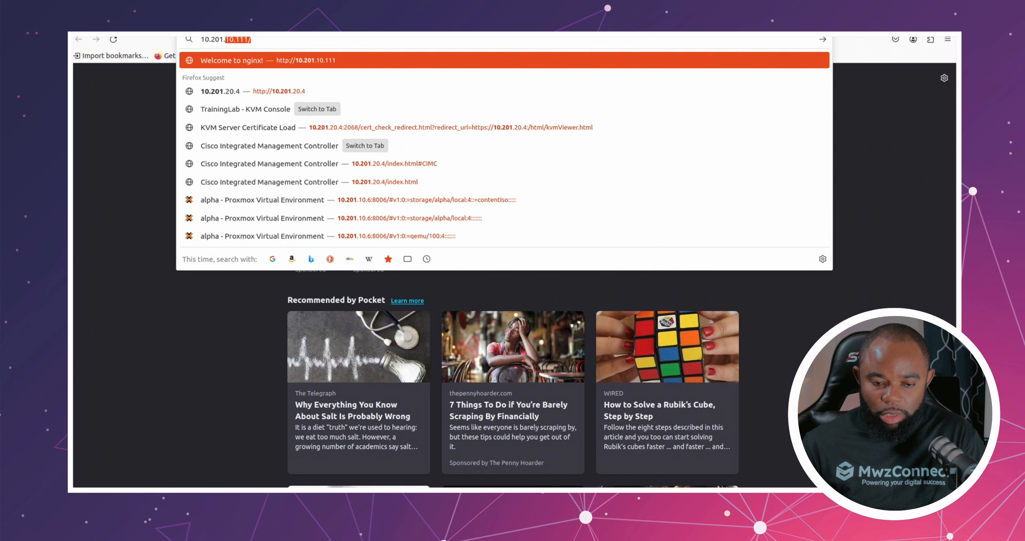
pyautogui.write('.2')
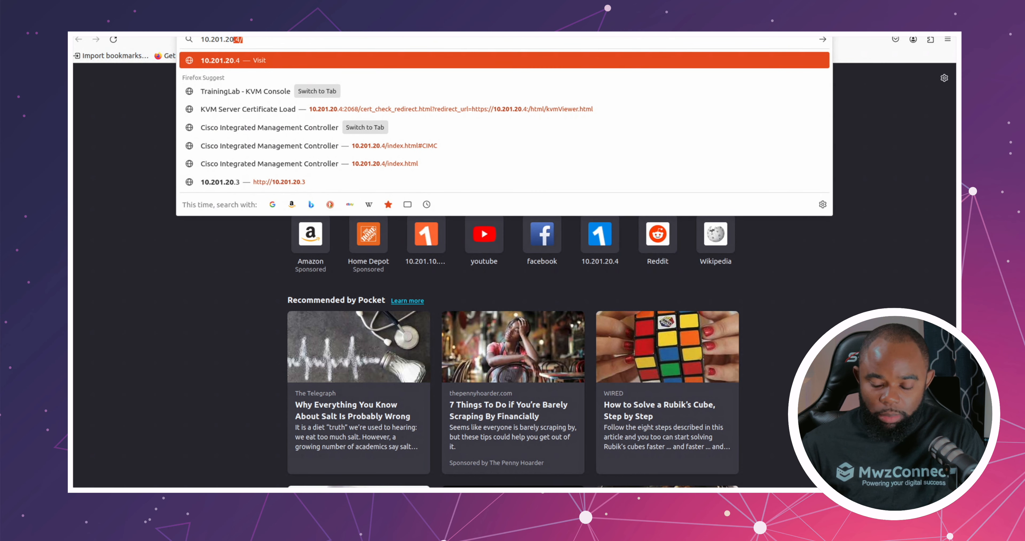
pyautogui.write('0.7')
pyautogui.press('Return')
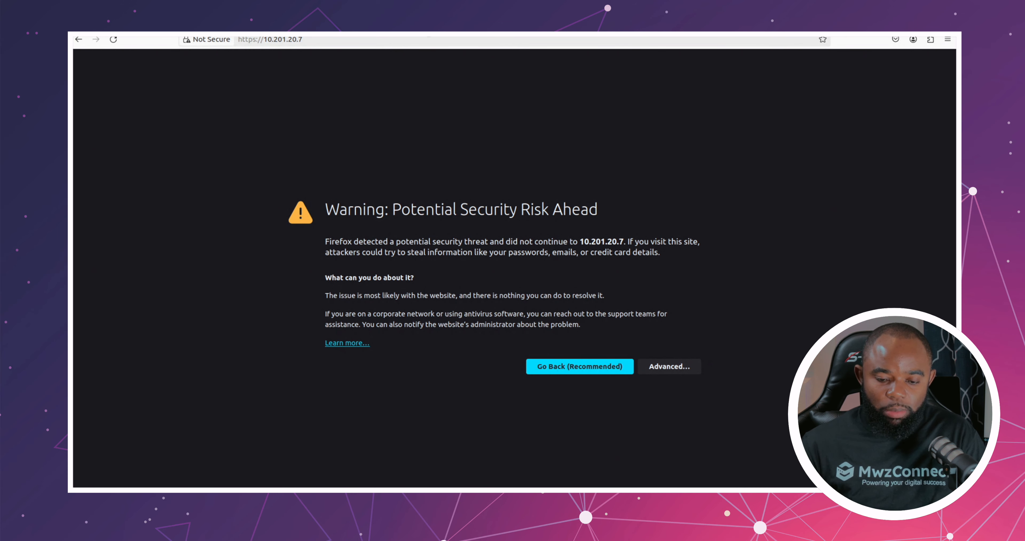
# Step: Accept the certificate security risk for 10.201.20.7 and continue to the ESXi Host Client login page
pyautogui.click(653, 370)
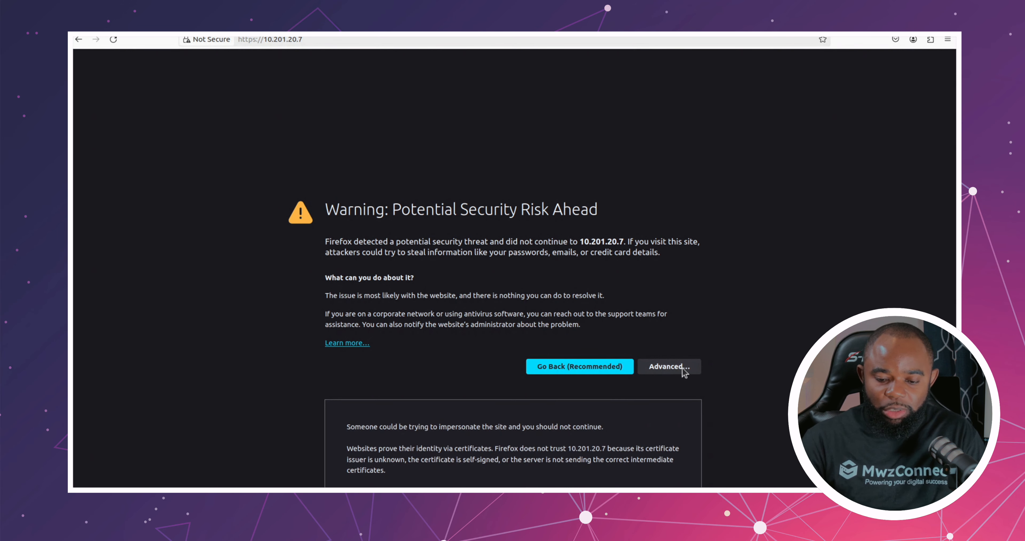
pyautogui.scroll(-3, 591, 407)
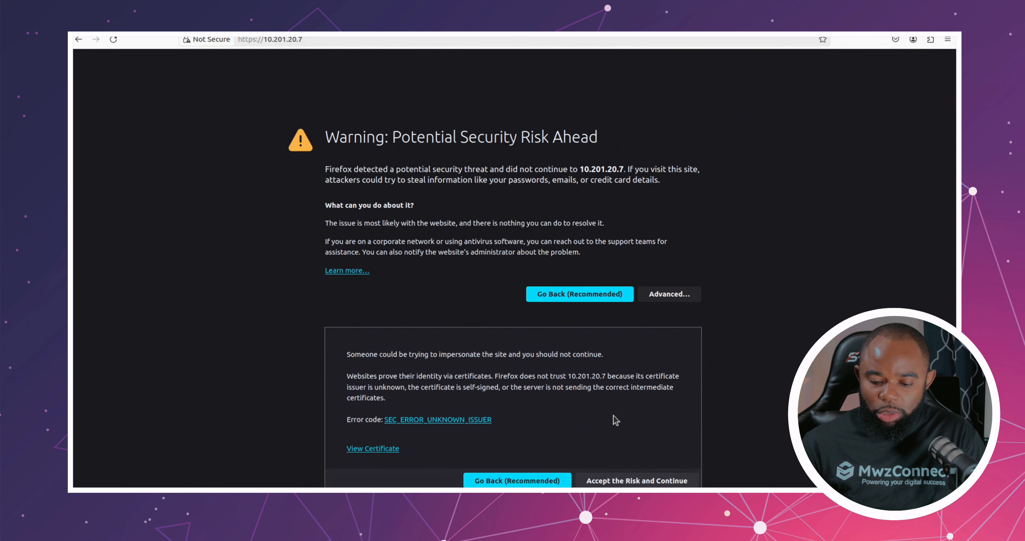
pyautogui.click(625, 480)
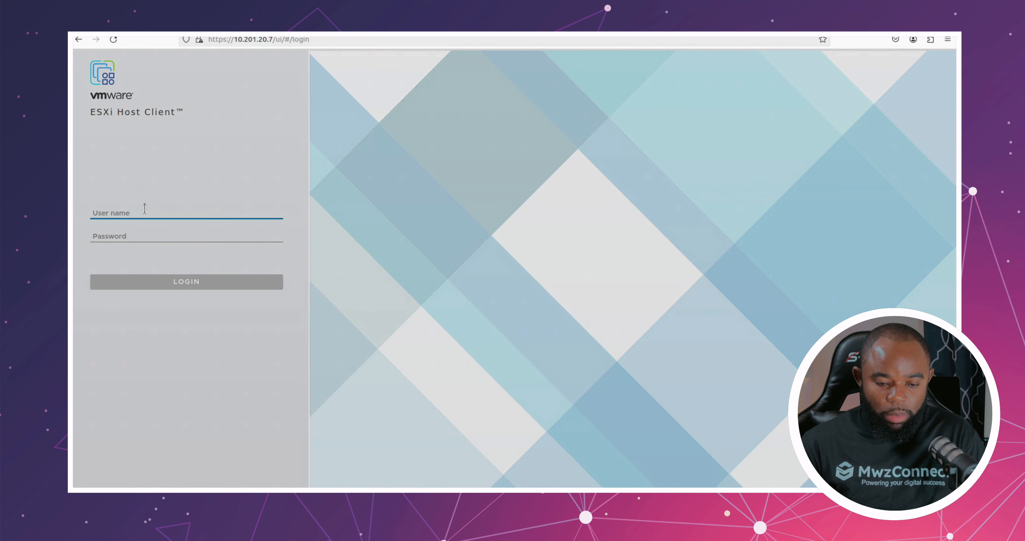
# Step: Log in to the ESXi Host Client as root with the account password, without saving it, and accept joining the Customer Experience Improvement Program
pyautogui.write('root')
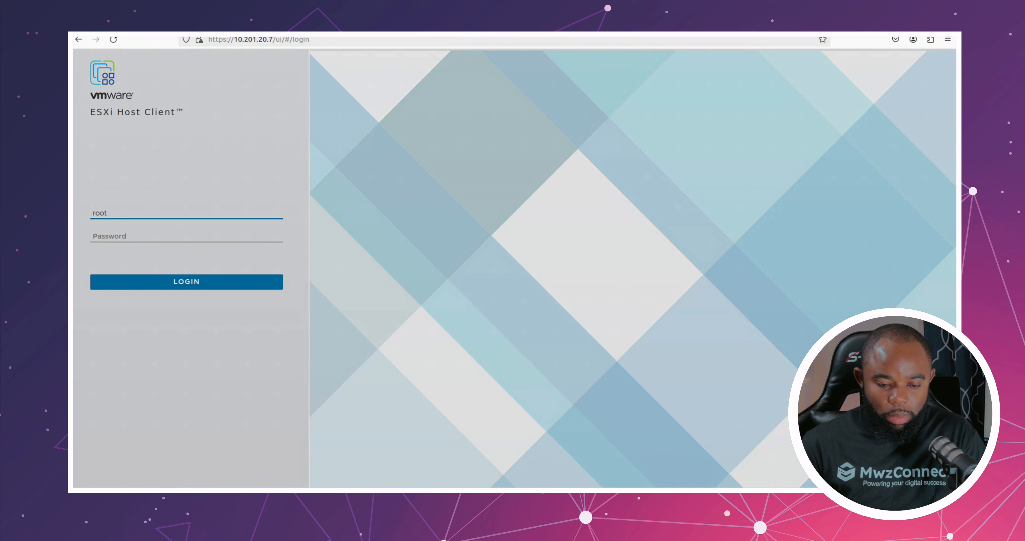
pyautogui.press('Tab')
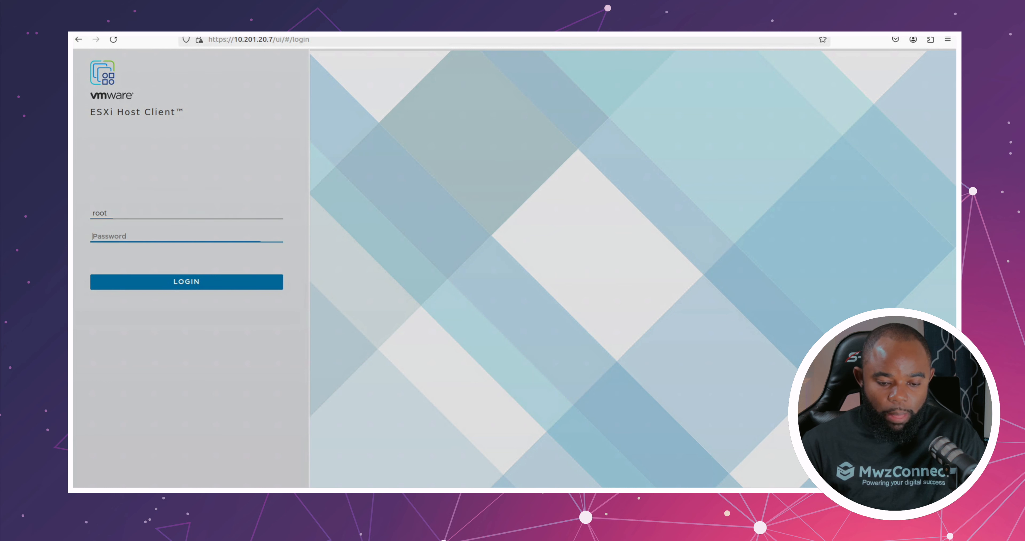
pyautogui.write('••••••')
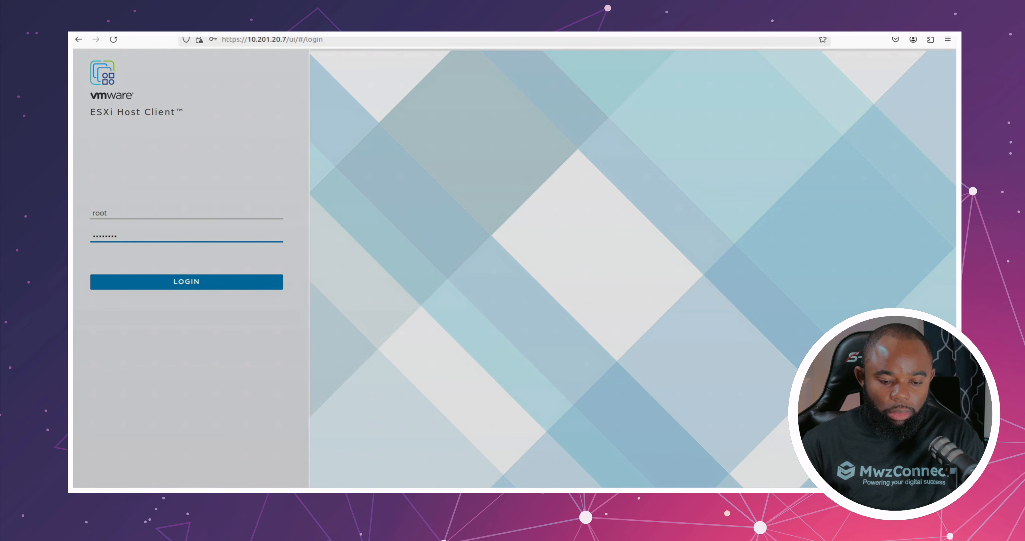
pyautogui.write('••••••')
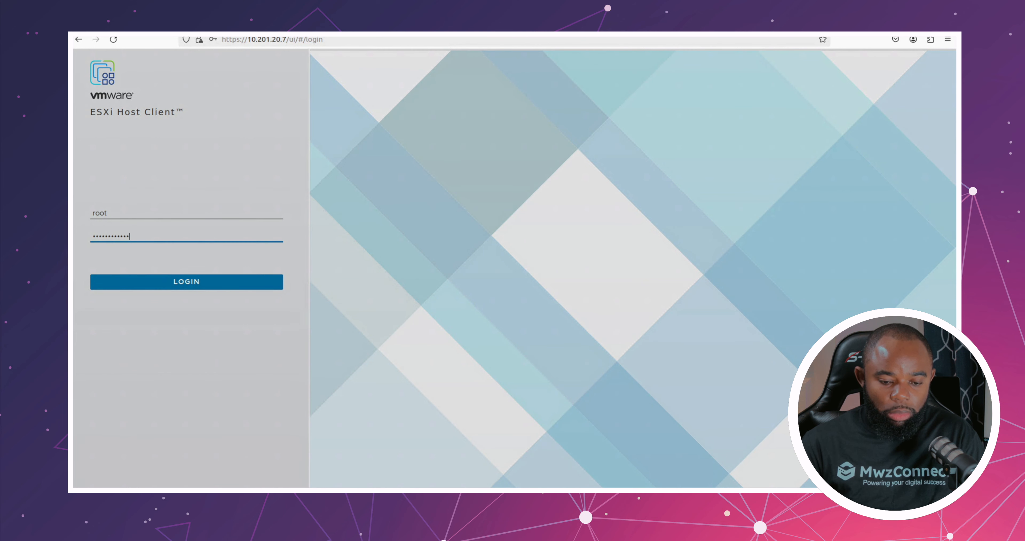
pyautogui.write('••')
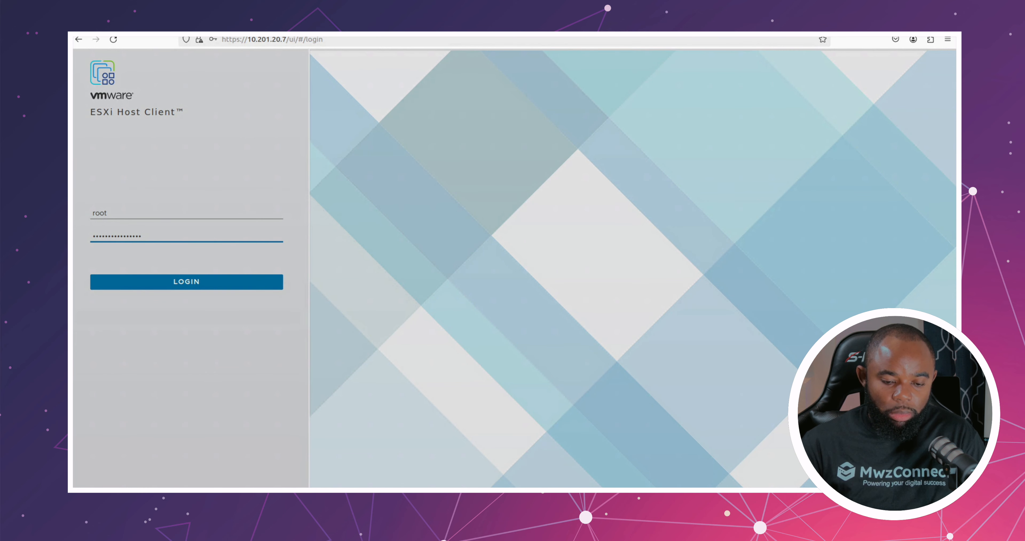
pyautogui.press('Return')
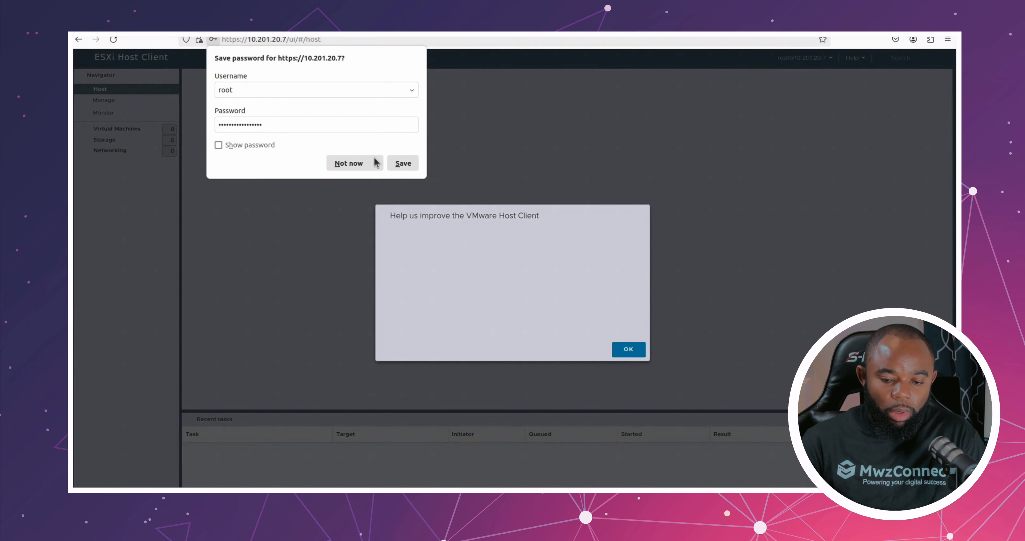
pyautogui.click(351, 163)
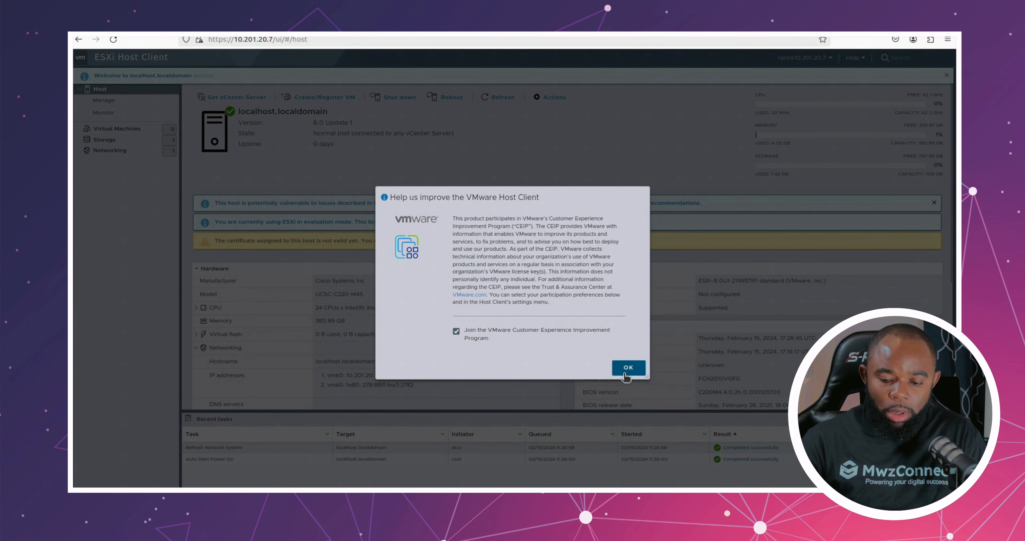
pyautogui.click(629, 368)
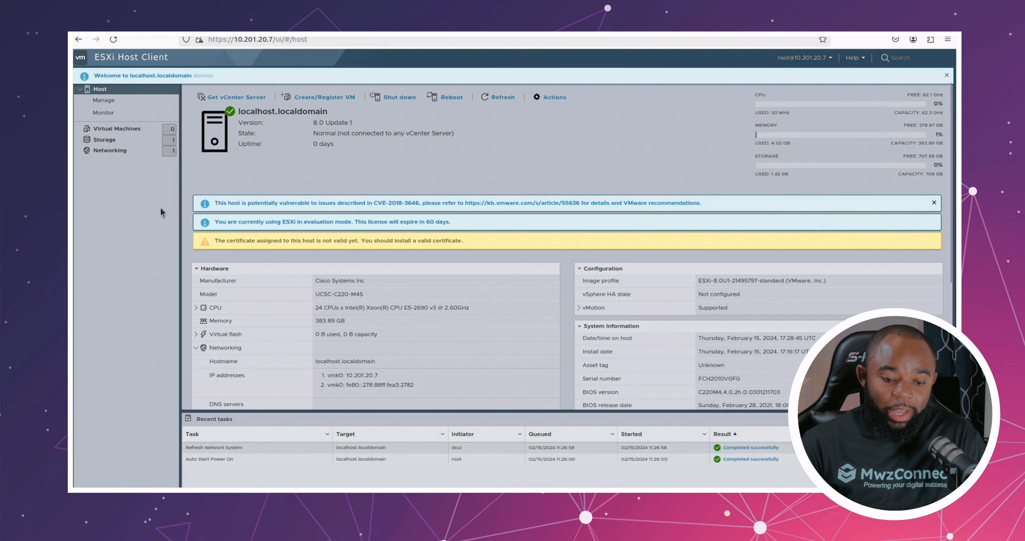
# Step: Examine the host's virtual machine list and its storage datastores, and return to the virtual machine list
pyautogui.click(169, 150)
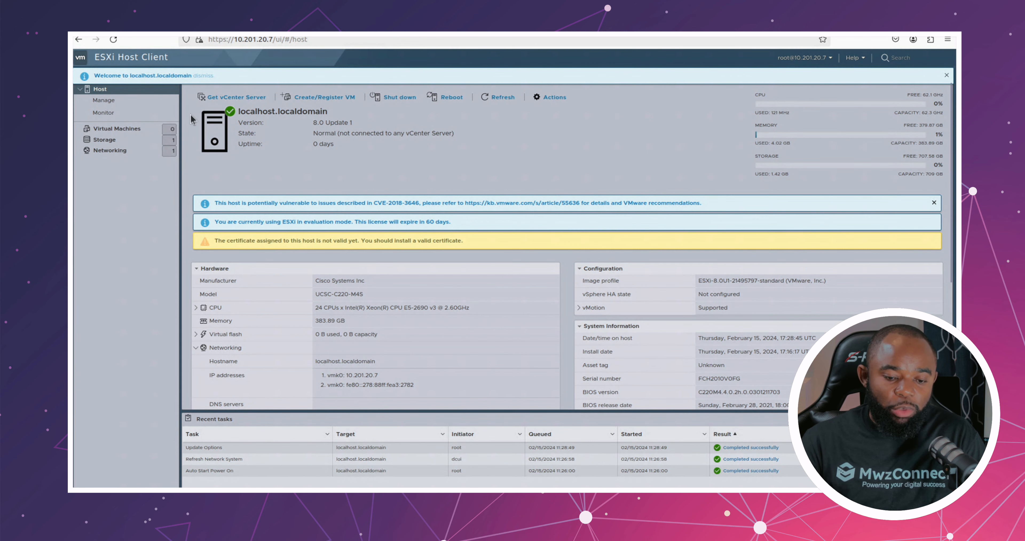
pyautogui.click(115, 130)
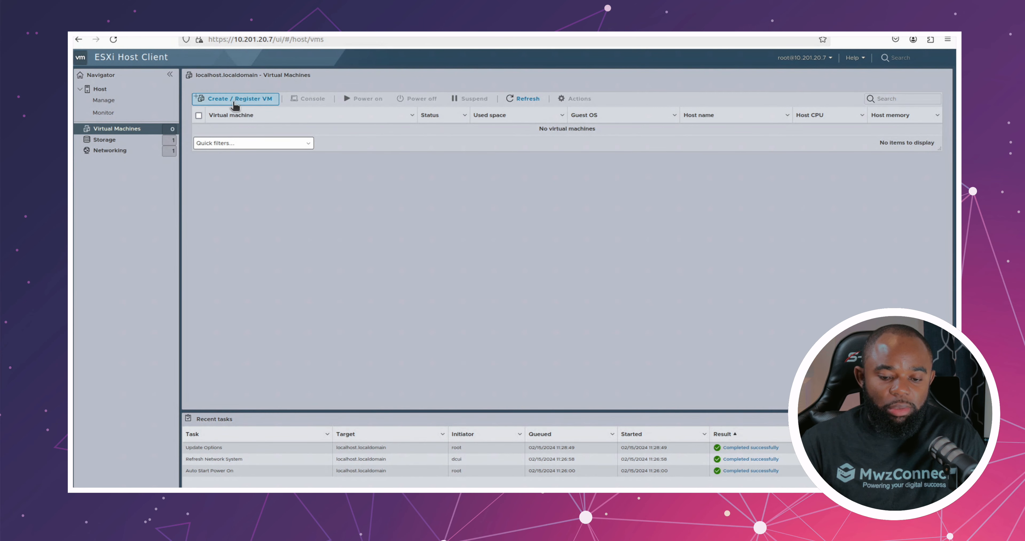
pyautogui.click(154, 140)
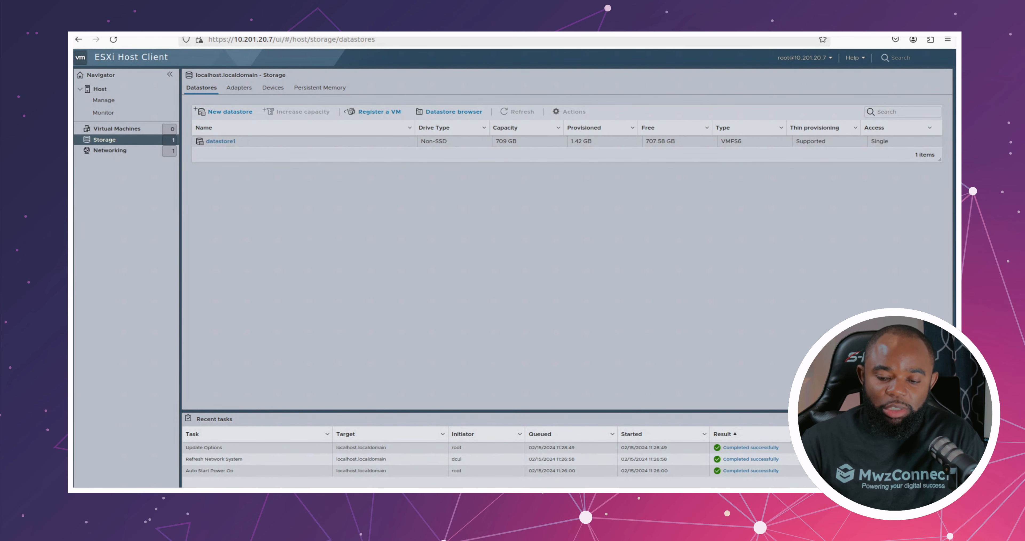
pyautogui.click(119, 128)
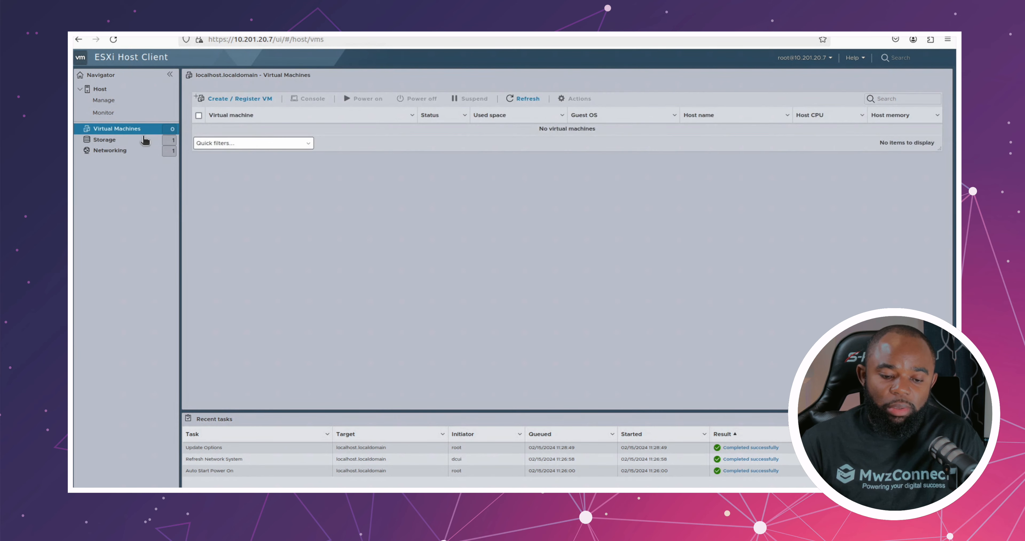